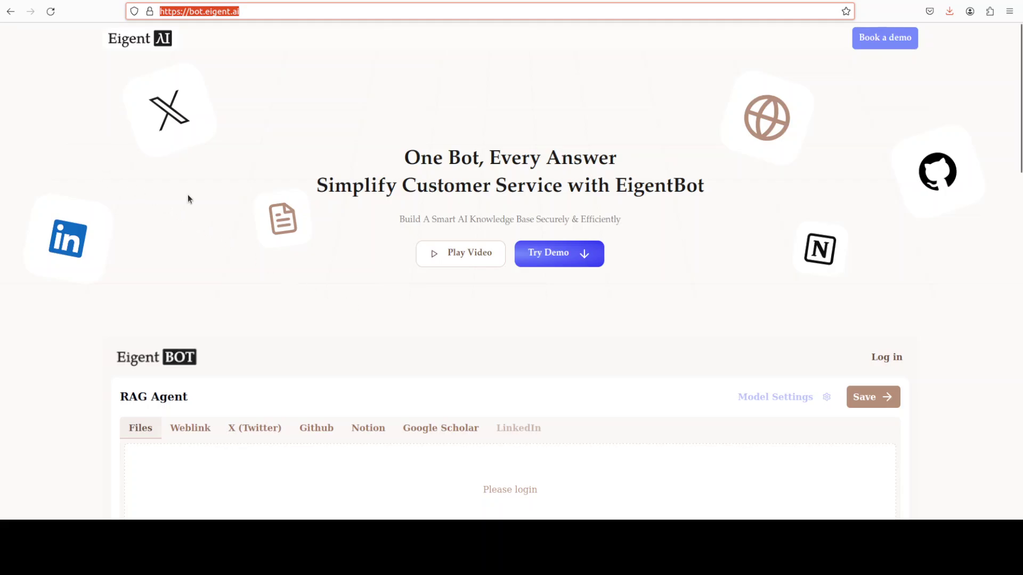
Switch to the terminal and check the GPU and driver status with nvidia-smi
key(alt+Tab)
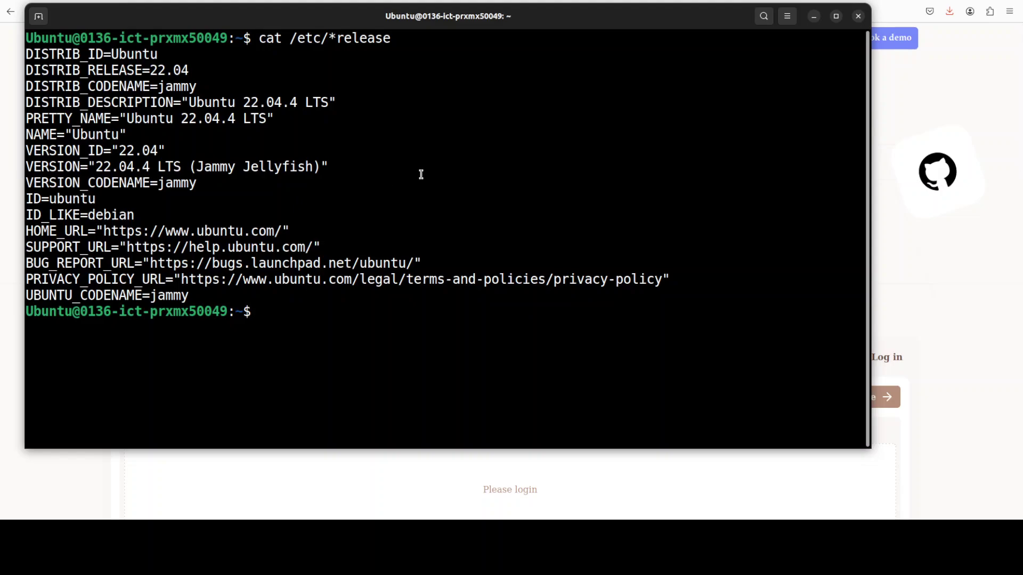
key(Up)
key(Up)
key(Up)
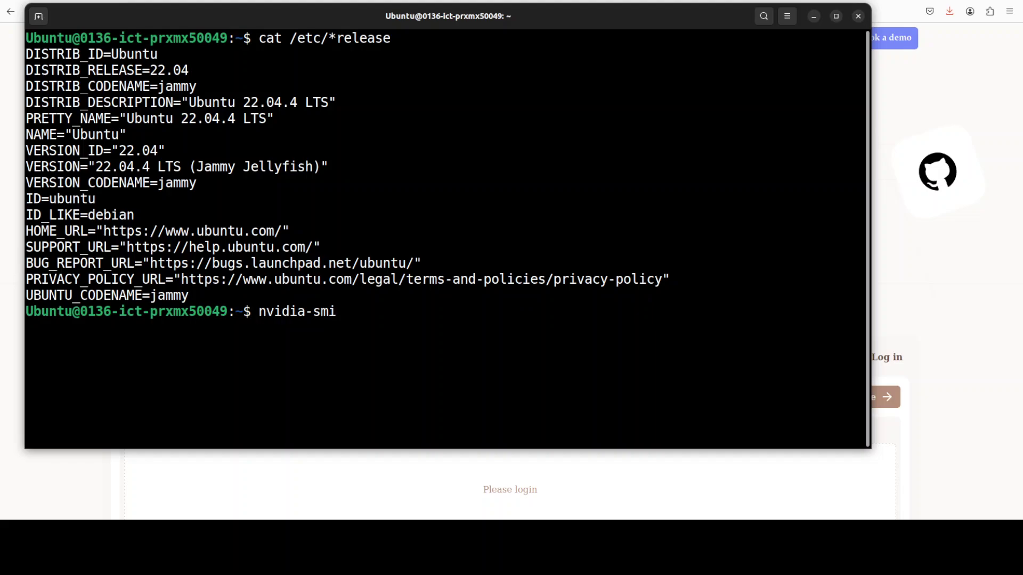
key(Return)
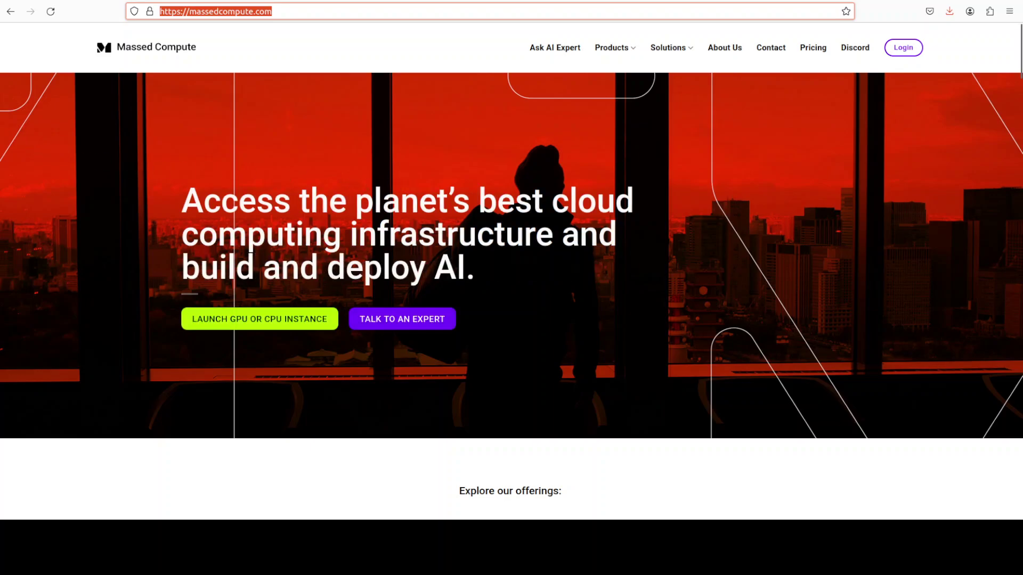
Return to the terminal from the browser and create and activate a Python 3.10 conda environment named reasoners
key(alt+Tab)
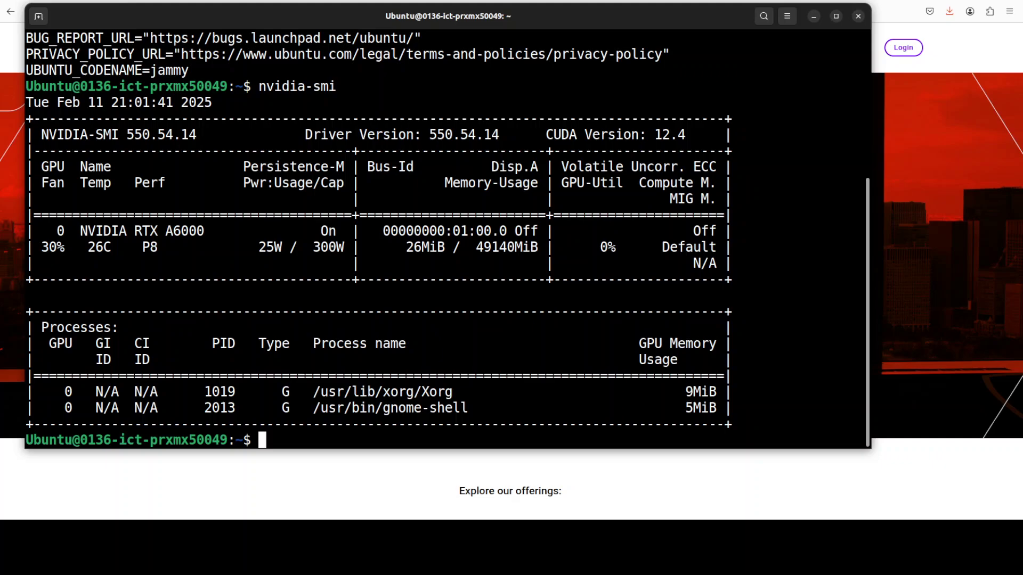
right_click(462, 292)
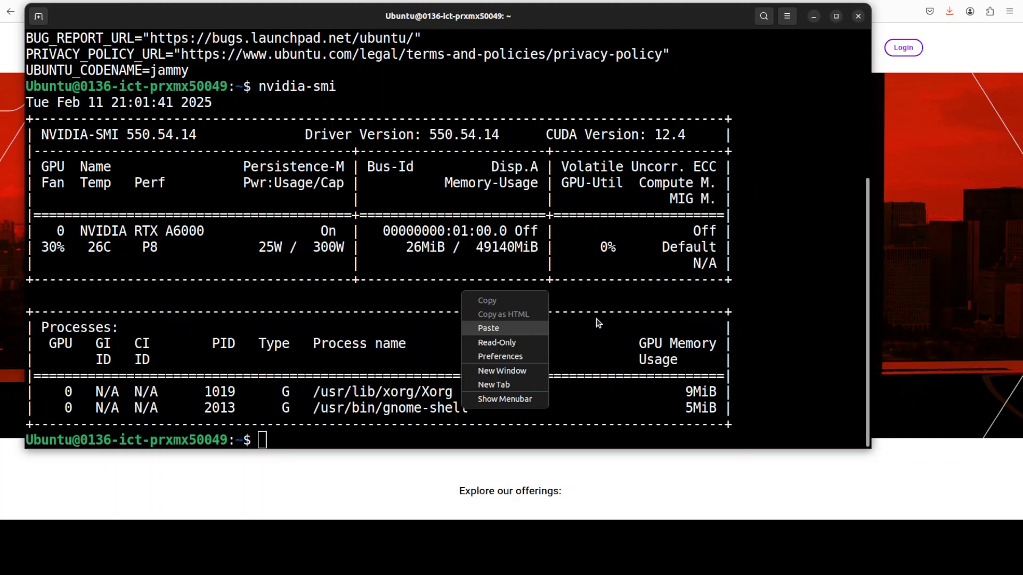
click(489, 329)
key(Return)
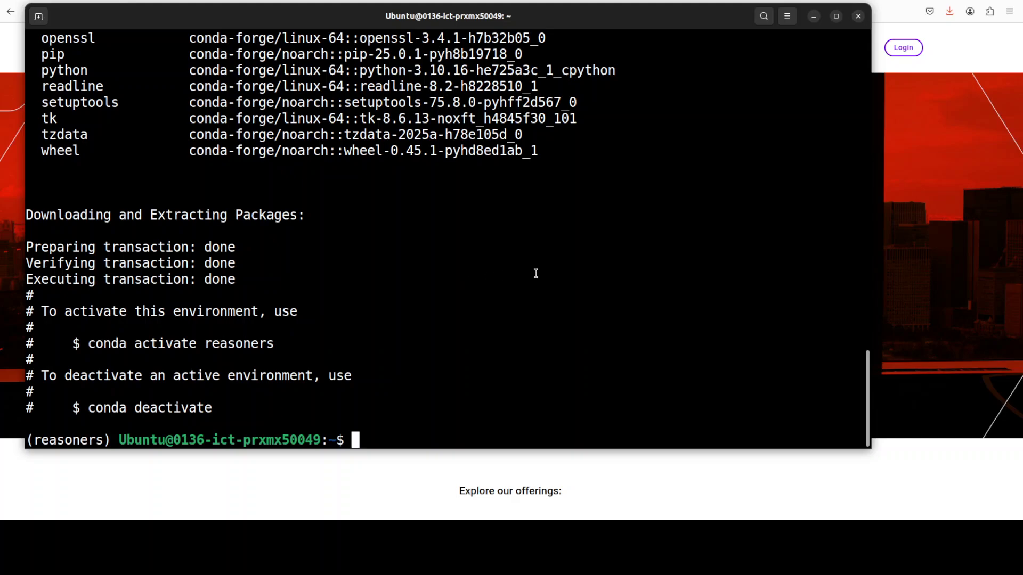
Install nvm by fetching the v0.35.3 install.sh script from raw.githubusercontent.com/nvm-sh/nvm with curl and piping it to bash
right_click(433, 264)
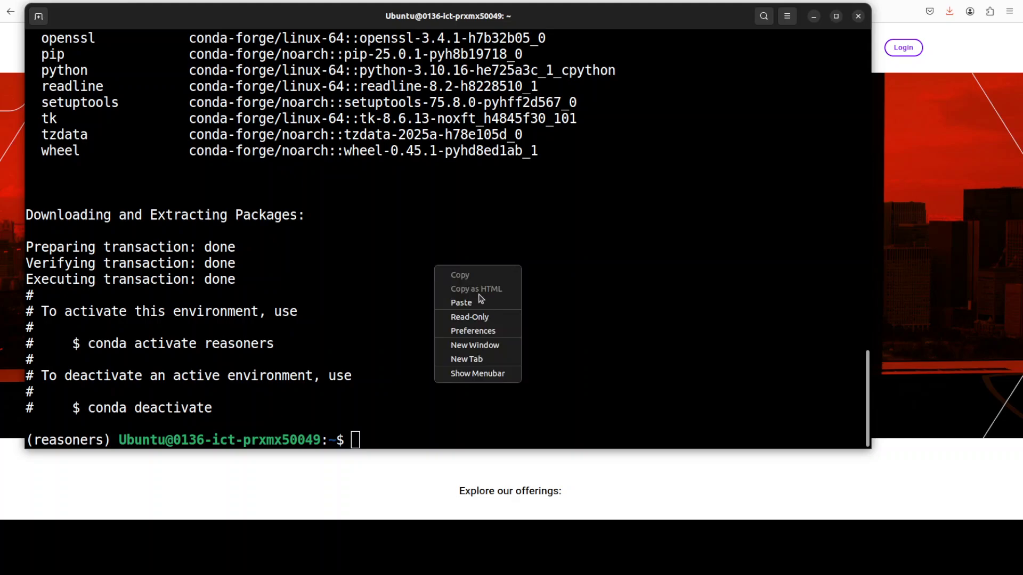
click(462, 302)
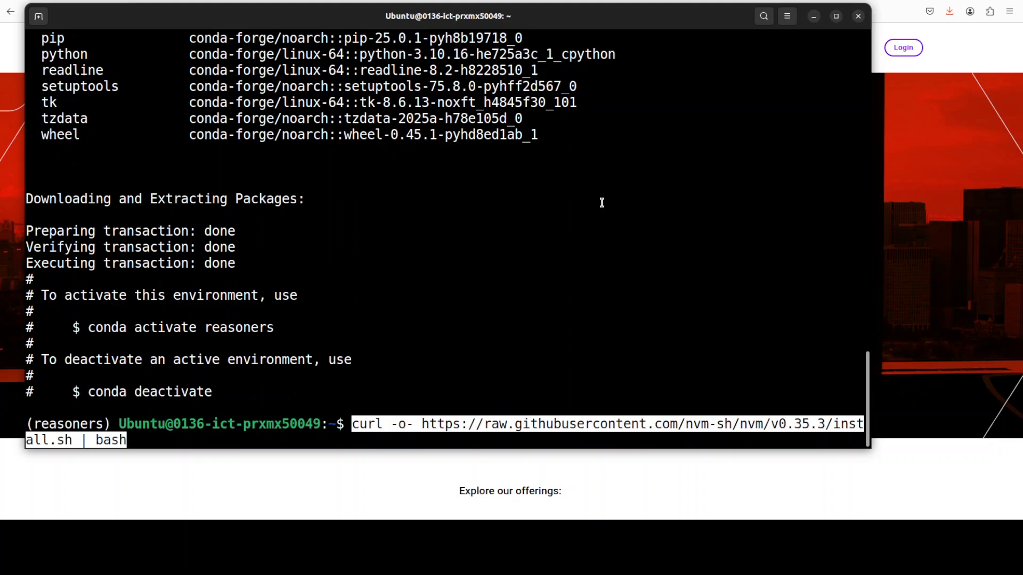
key(Return)
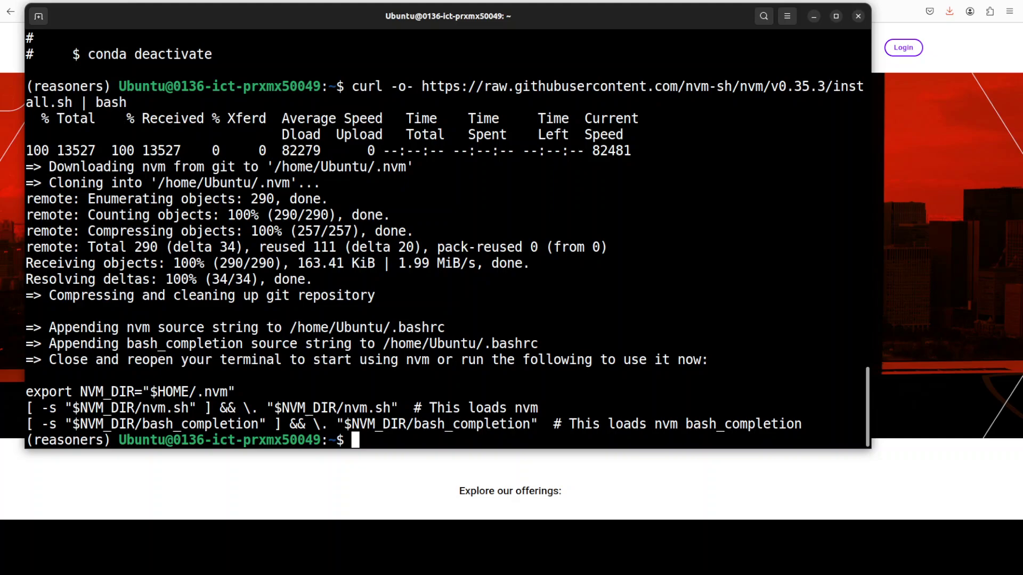
Load nvm in the current shell by exporting NVM_DIR as $HOME/.nvm and sourcing nvm.sh and bash_completion
right_click(505, 284)
click(549, 325)
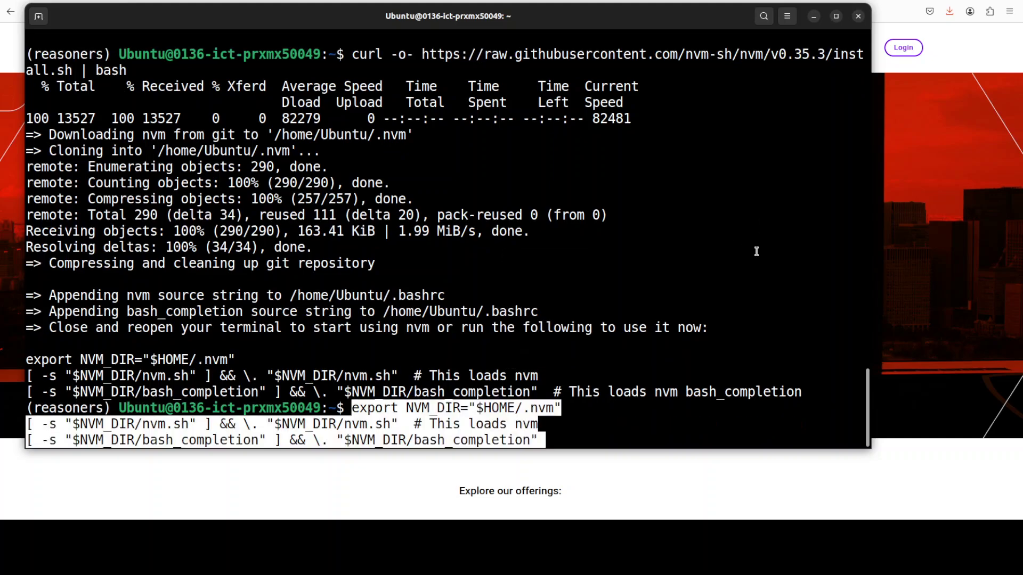
key(Return)
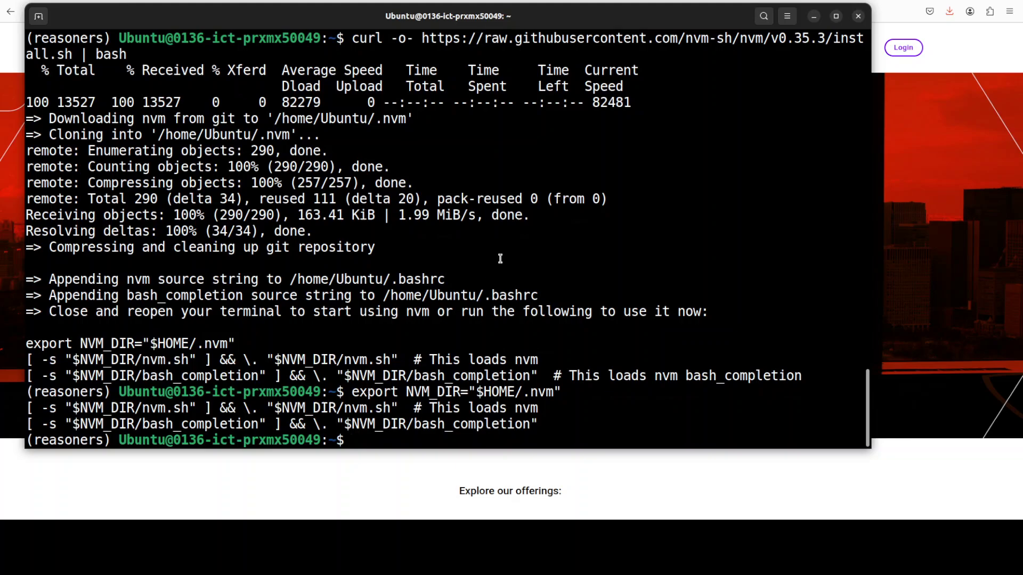
Clear the terminal and check the installed nvm version with nvm --version
text(clear)
key(Return)
text(nvm --)
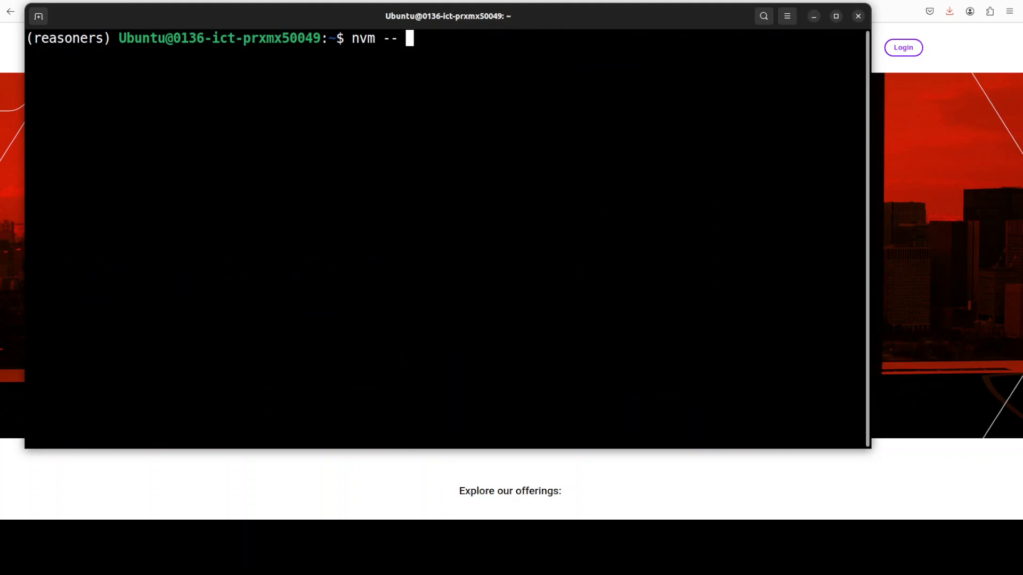
key(BackSpace)
text(version)
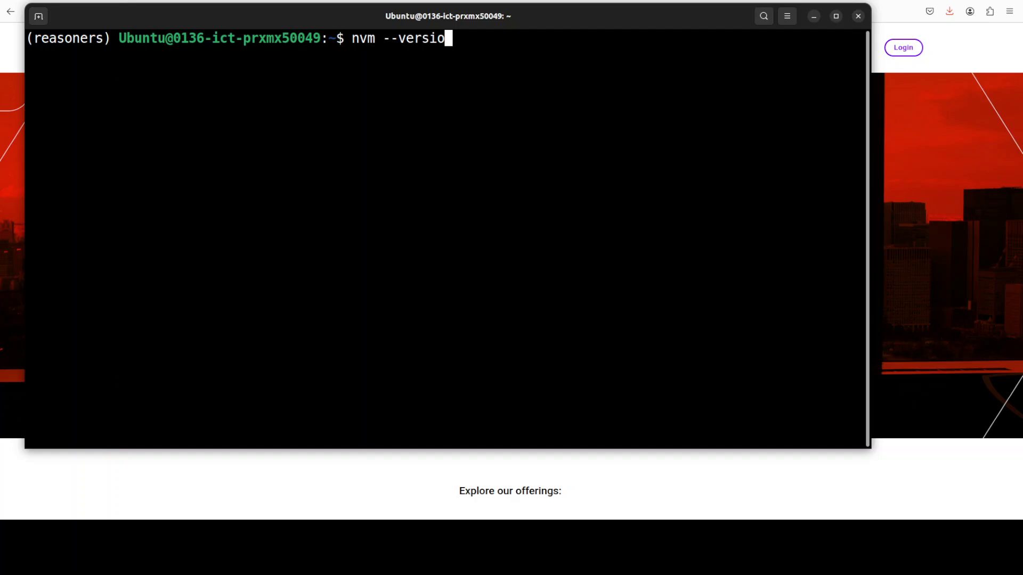
key(Return)
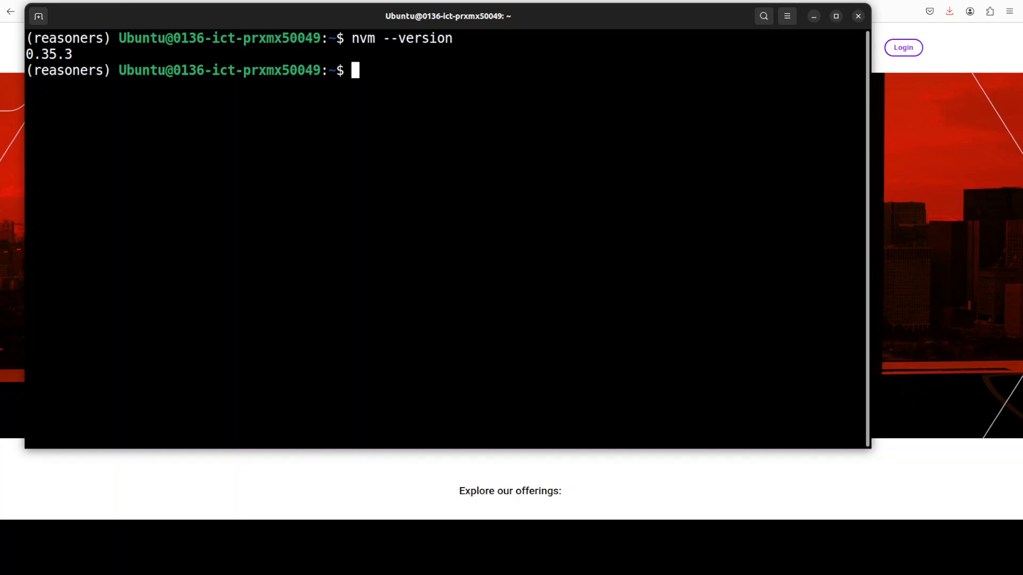
Install the latest LTS release of Node.js with nvm install --lts
right_click(398, 204)
click(440, 246)
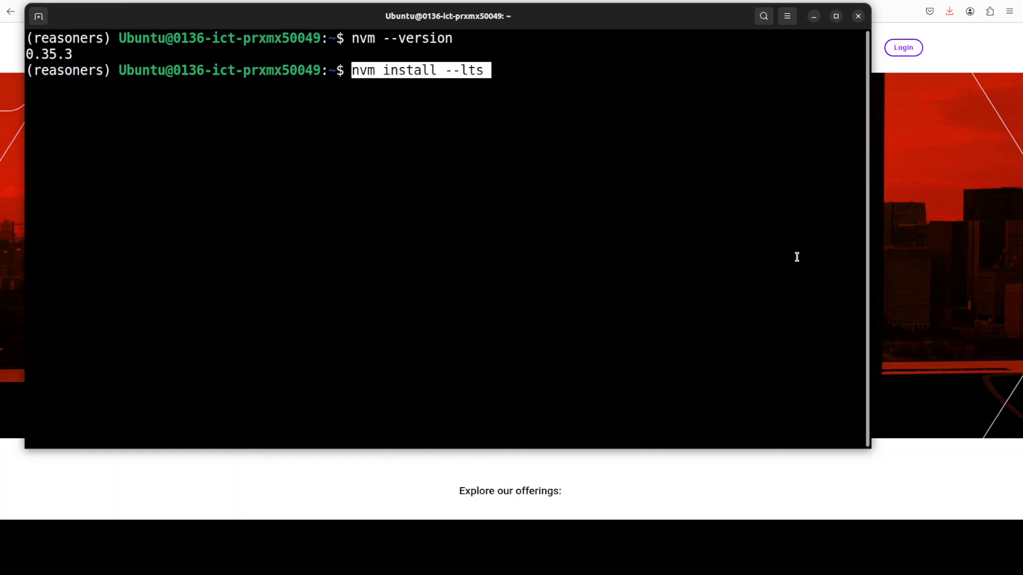
key(Return)
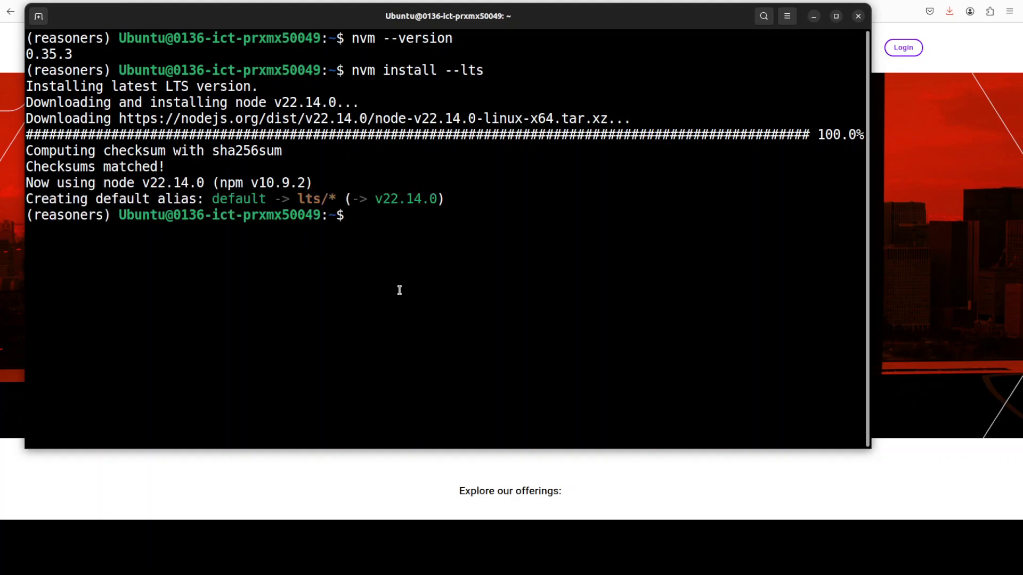
Check the Node.js and npm versions with node -v and npm -v, and clear the terminal
text(node -v)
key(Return)
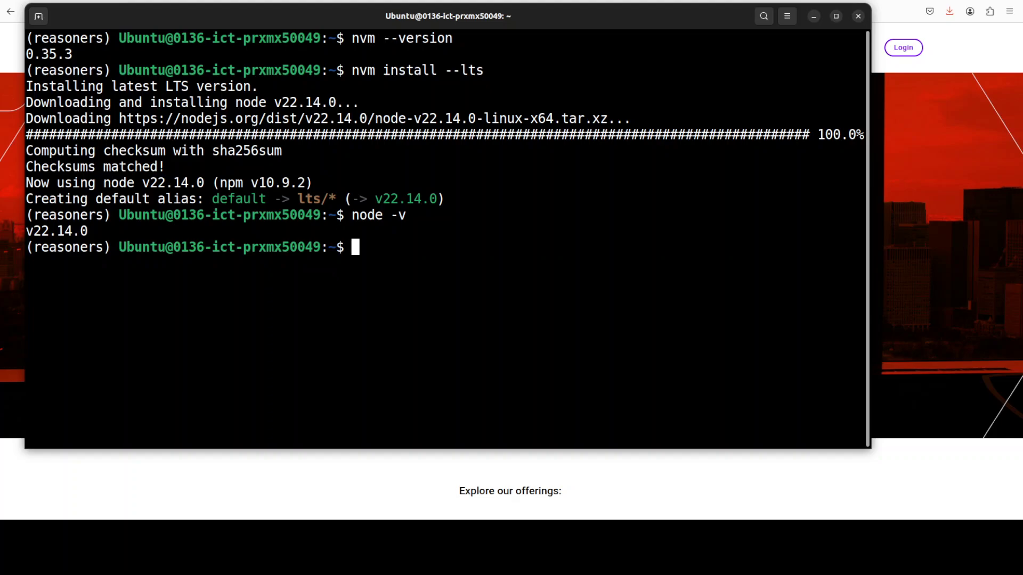
text(npm -v)
key(Return)
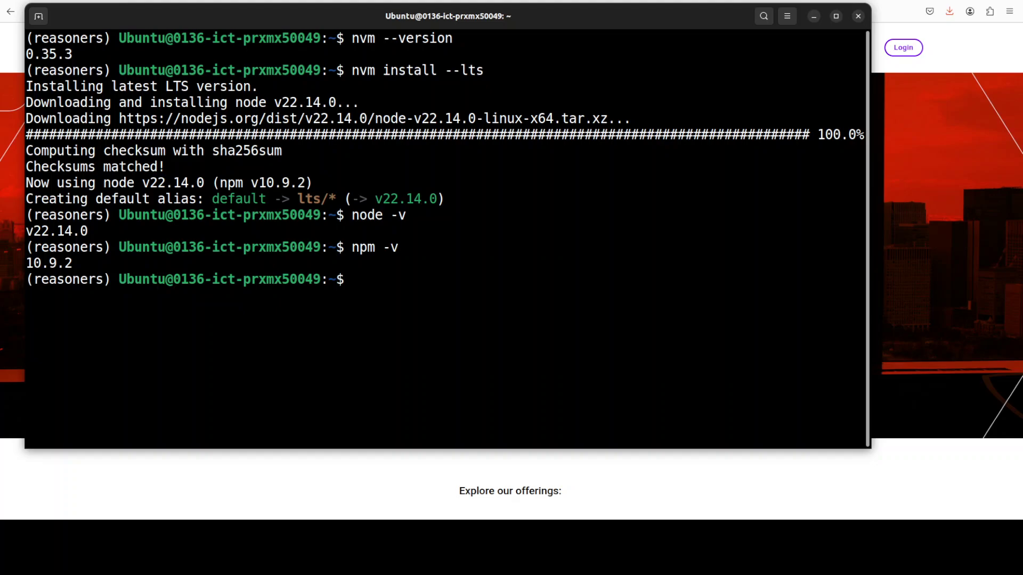
text(clear)
key(Return)
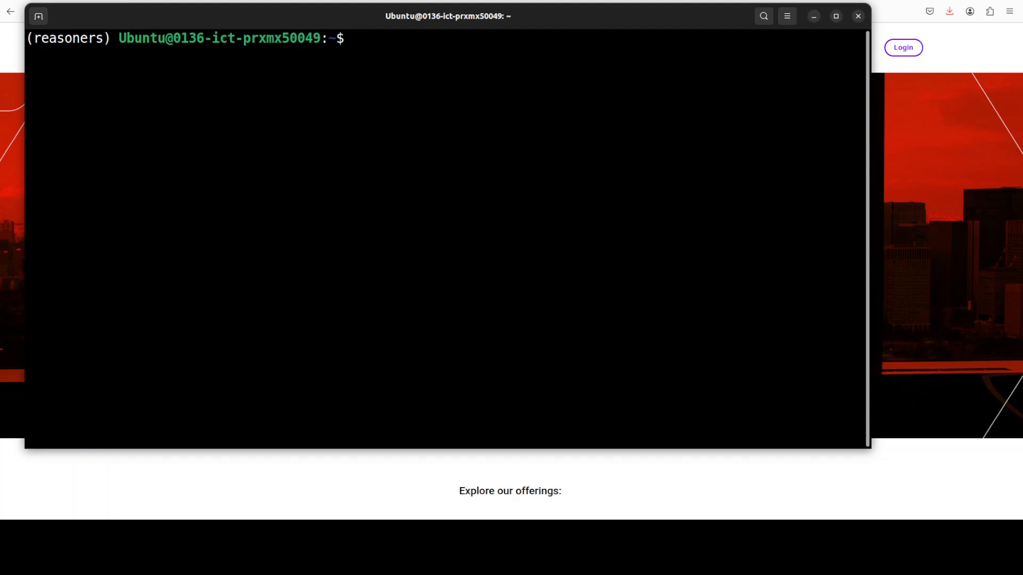
Install libgstreamer1.0-0 with the GStreamer base, good, bad and ugly plugin packages, and libavif-dev, through sudo apt install -y
right_click(361, 83)
click(403, 120)
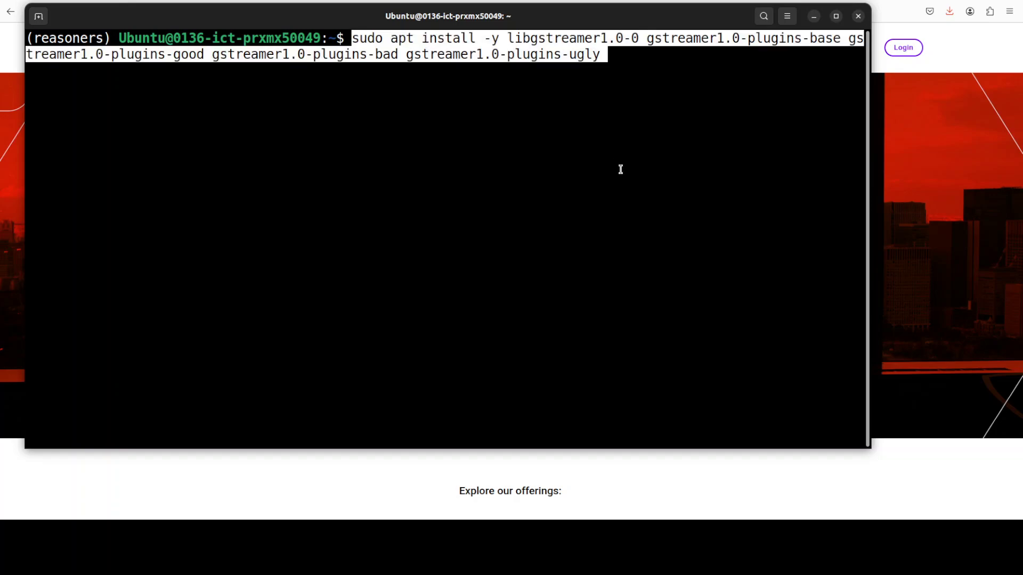
key(Return)
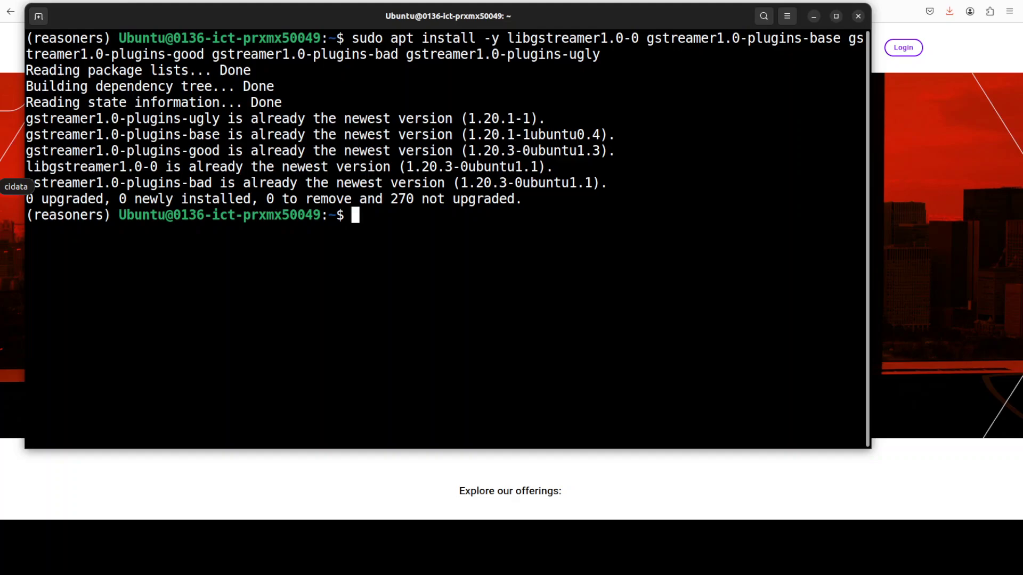
right_click(408, 223)
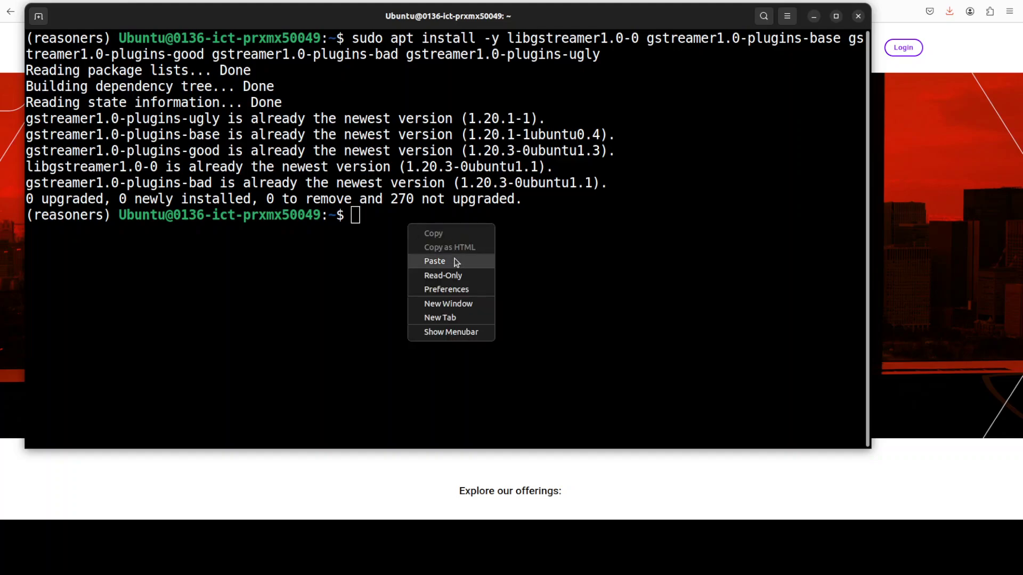
click(454, 261)
key(Return)
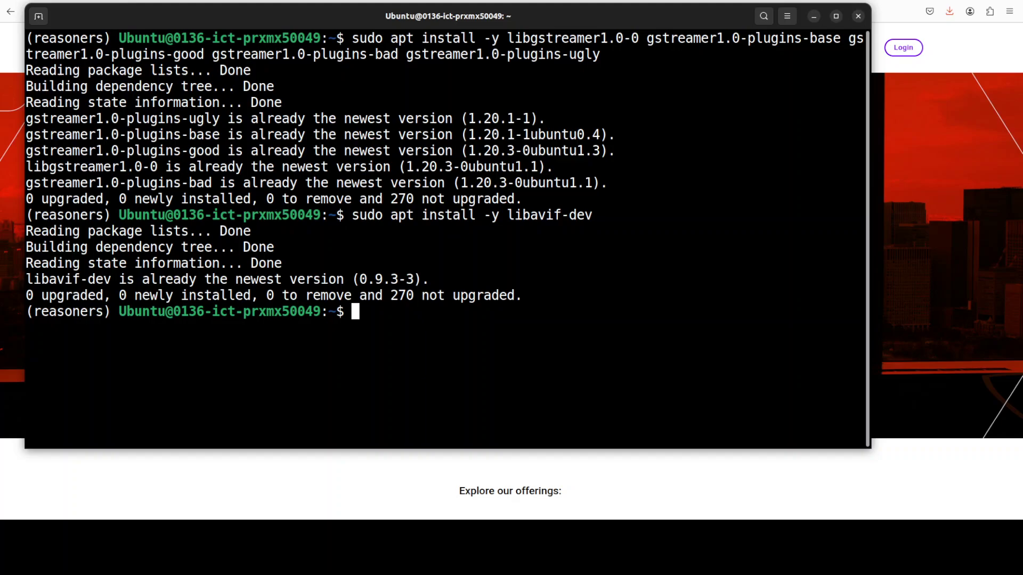
Install the playwright package with pip and set up its browsers with playwright install
right_click(503, 241)
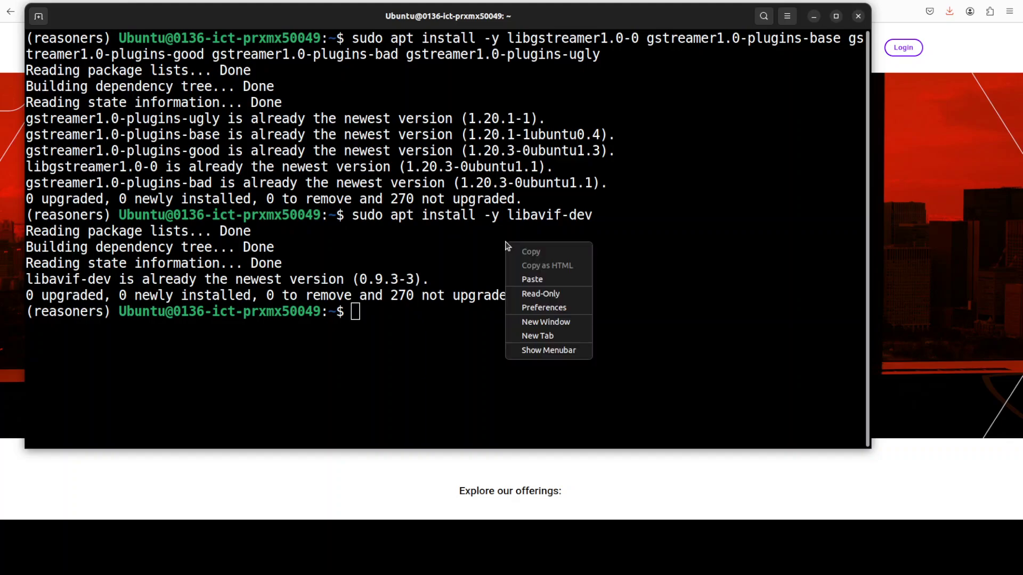
click(548, 282)
key(Return)
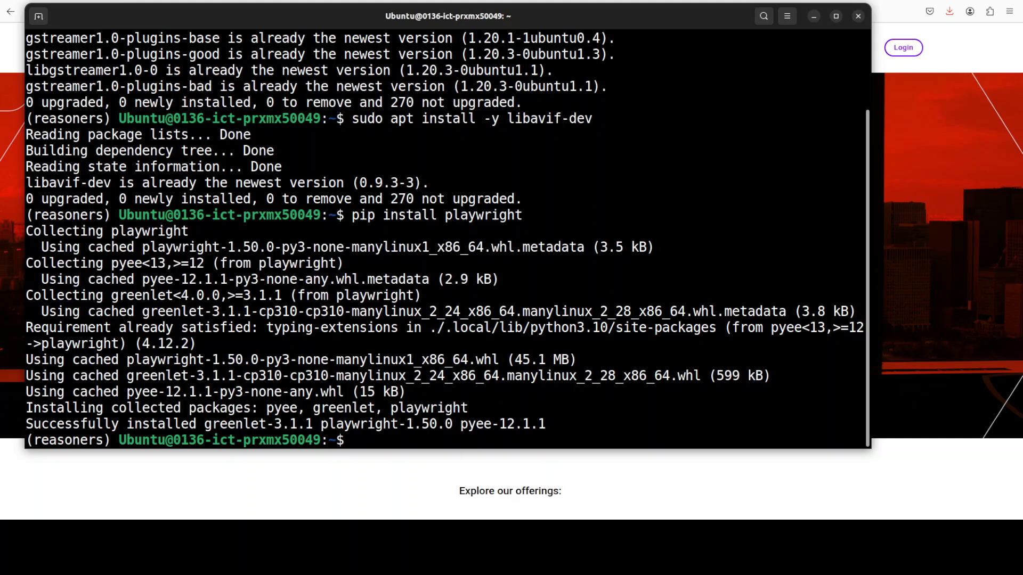
right_click(630, 269)
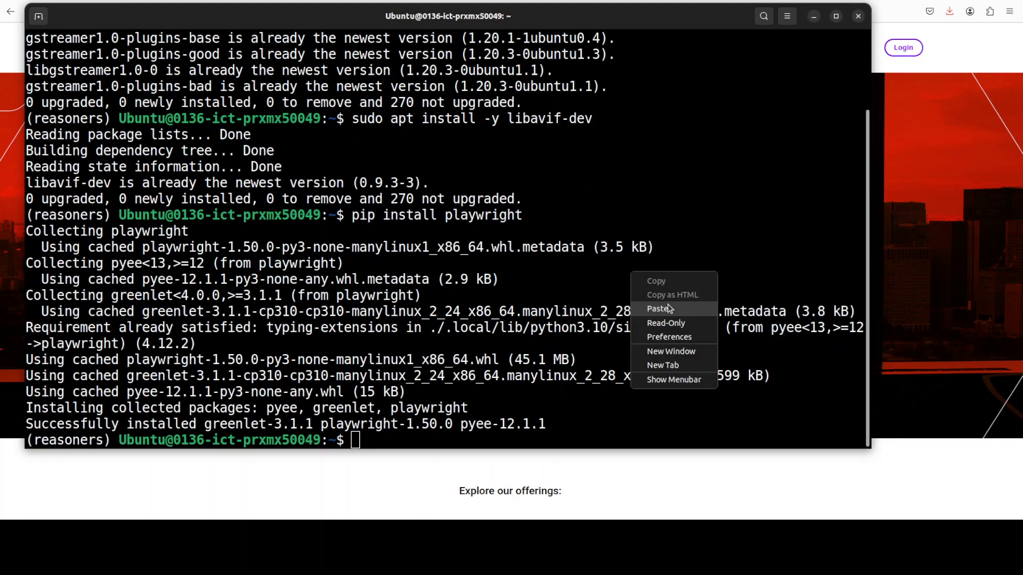
click(666, 304)
key(Return)
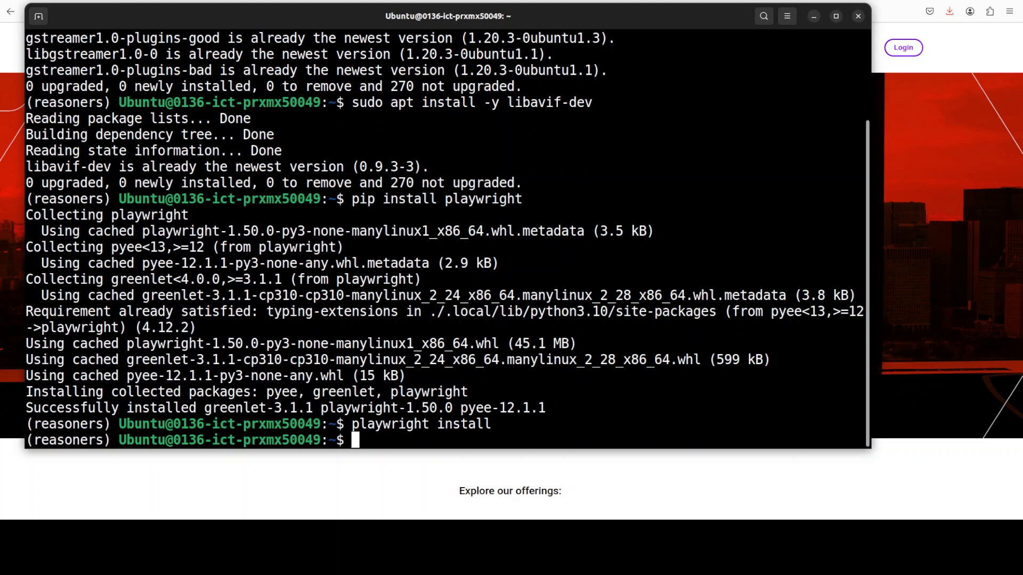
right_click(534, 267)
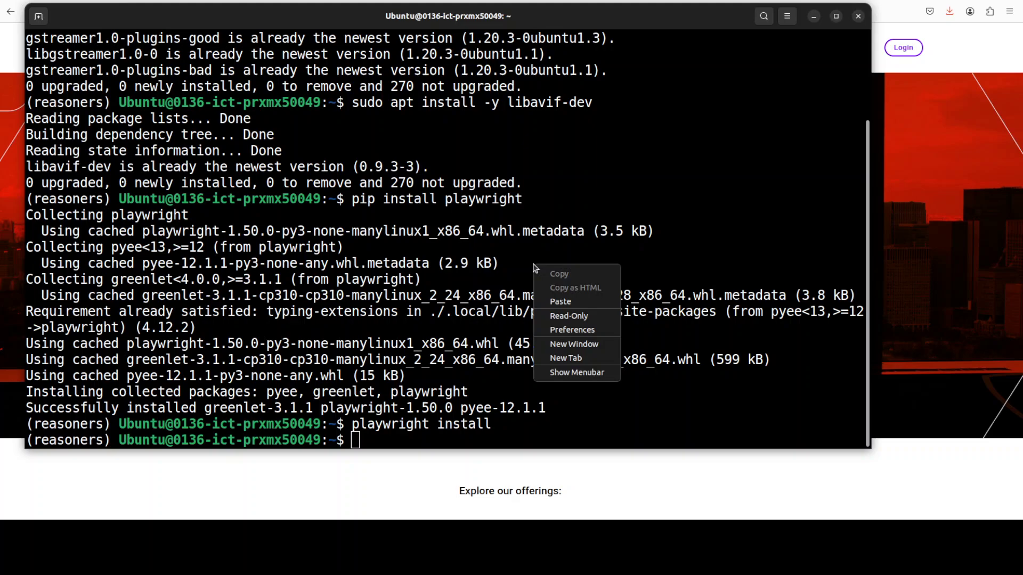
click(561, 301)
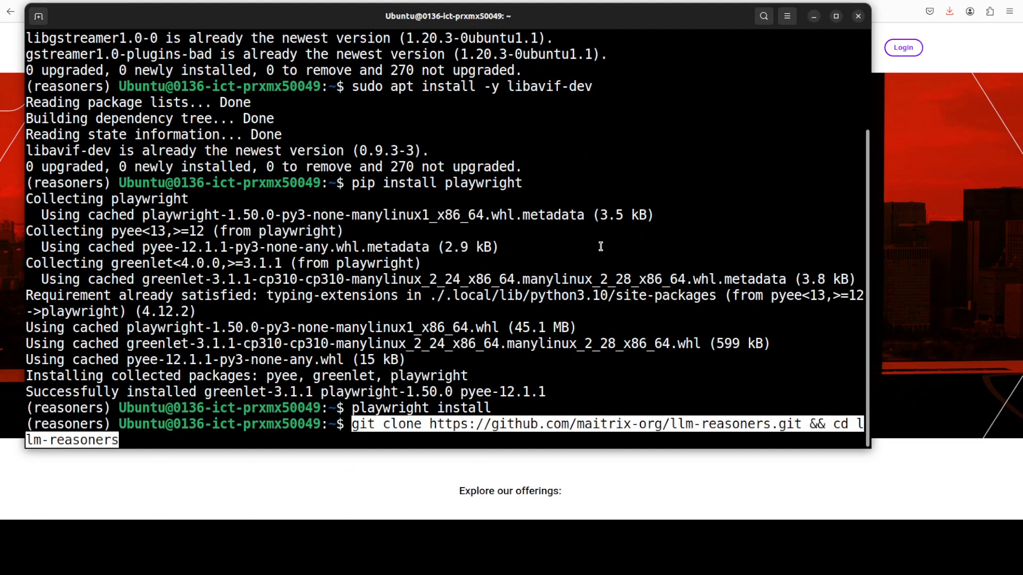
key(Return)
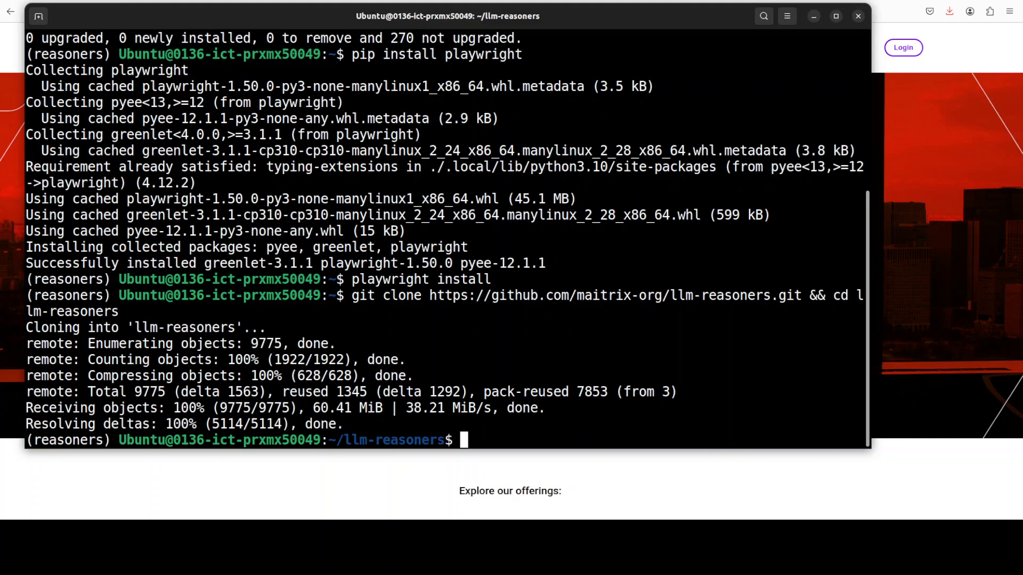
Install the llm-reasoners project in editable mode with pip install -e
right_click(497, 337)
click(554, 379)
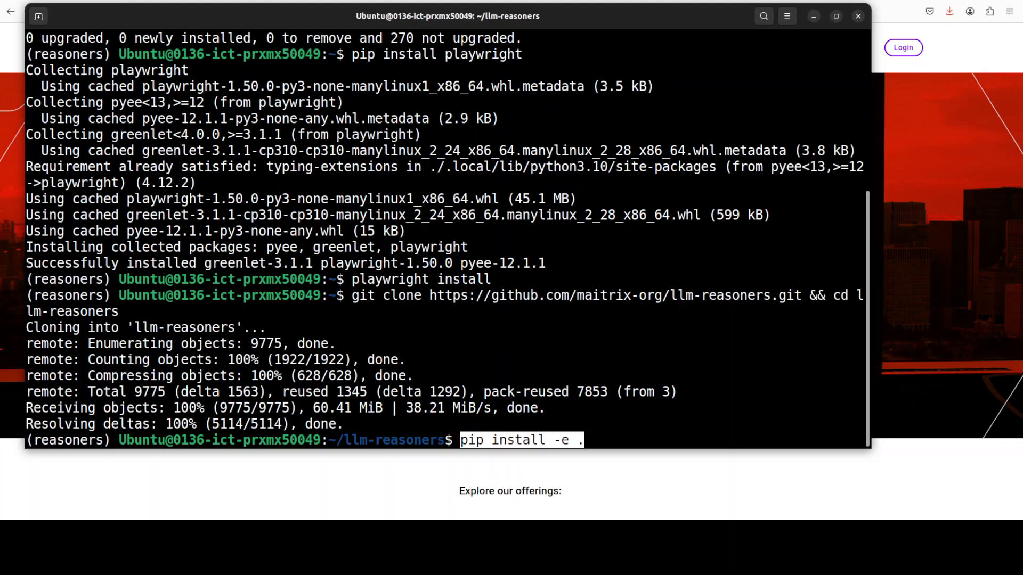
key(Return)
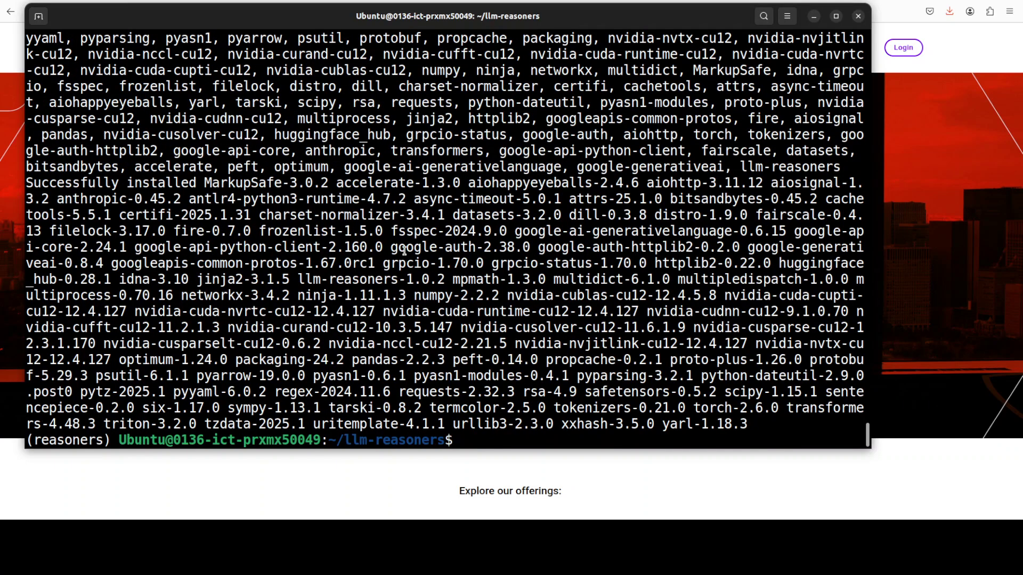
Change into the examples/ReasonerAgent-Web directory of the cloned repository
right_click(405, 251)
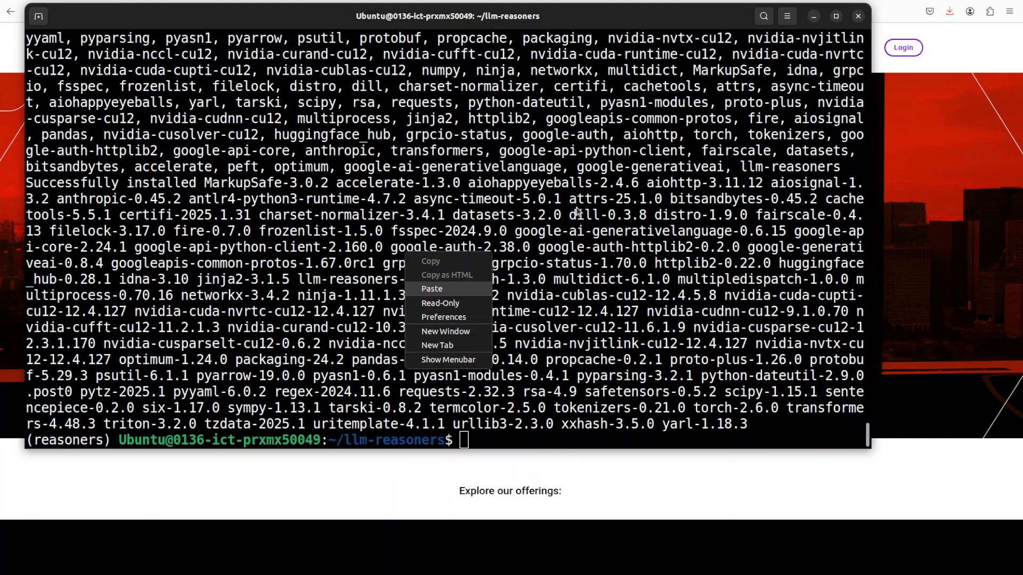
key(Return)
key(Return)
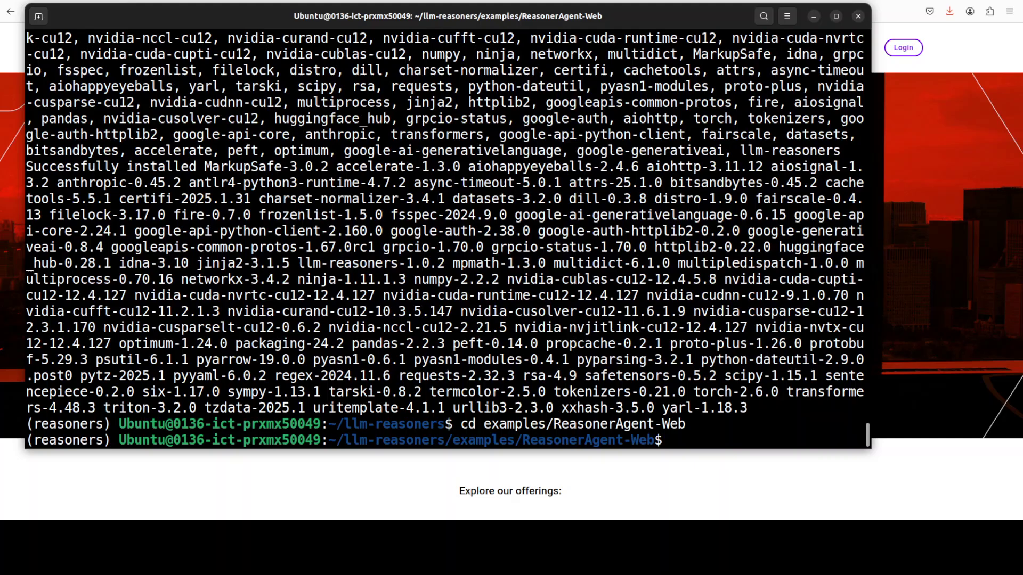
Install the ReasonerAgent-Web example's dependencies with pip install -r requirements.txt
right_click(300, 207)
click(327, 244)
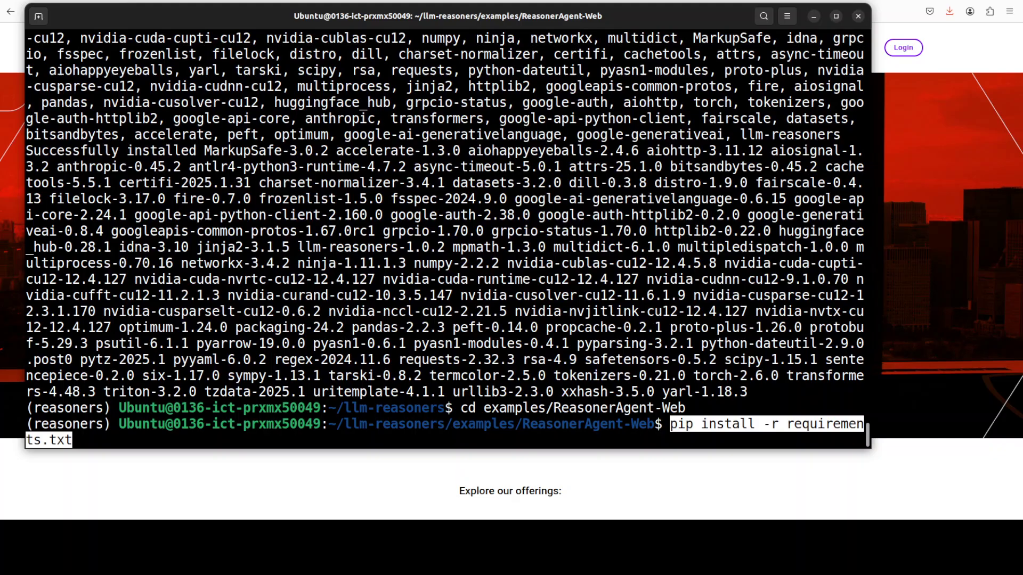
key(Return)
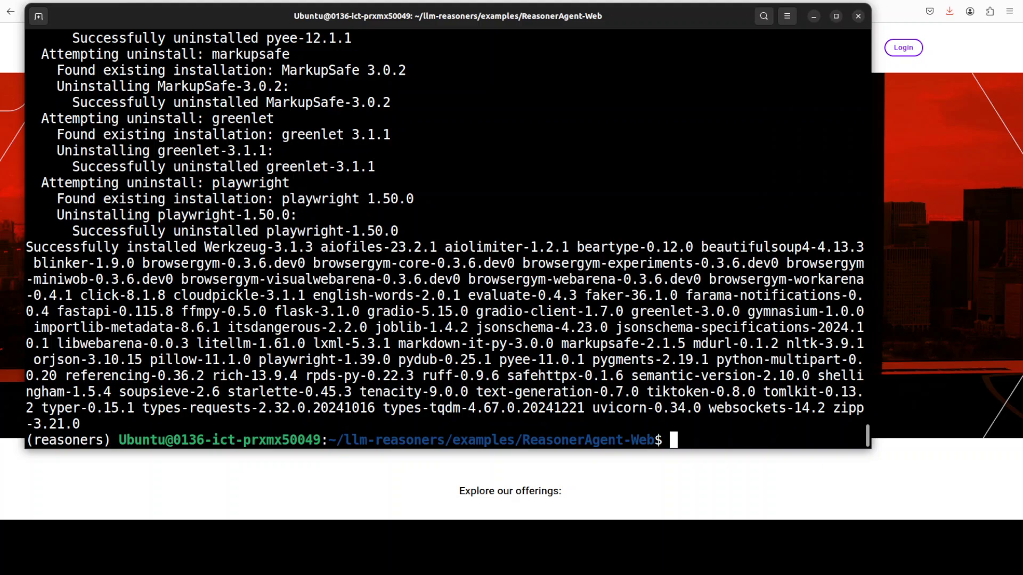
Enter the export command for the OPENAI_API_KEY environment variable and clear the terminal
right_click(468, 158)
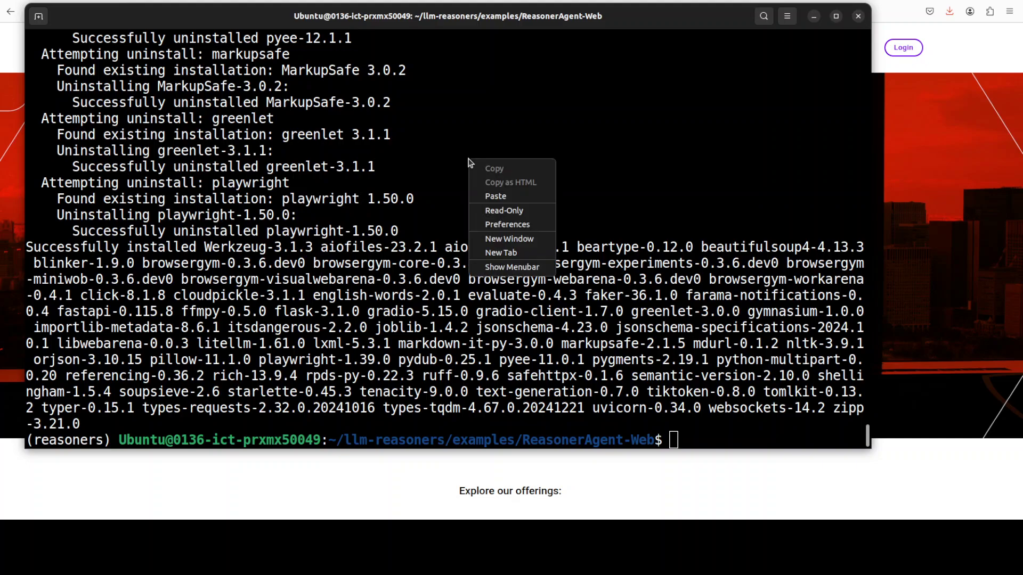
click(506, 198)
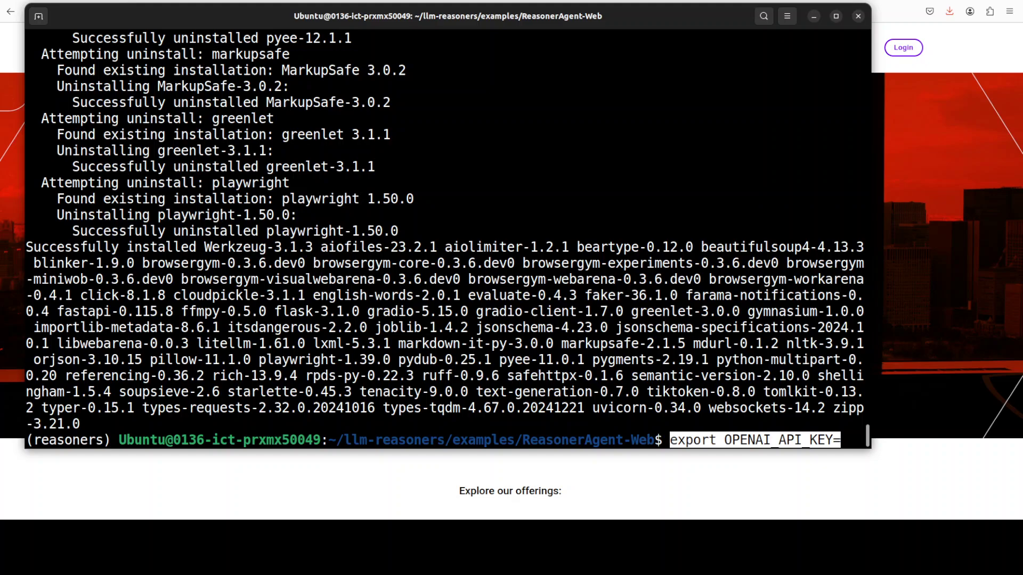
key(ctrl+c)
key(ctrl+l)
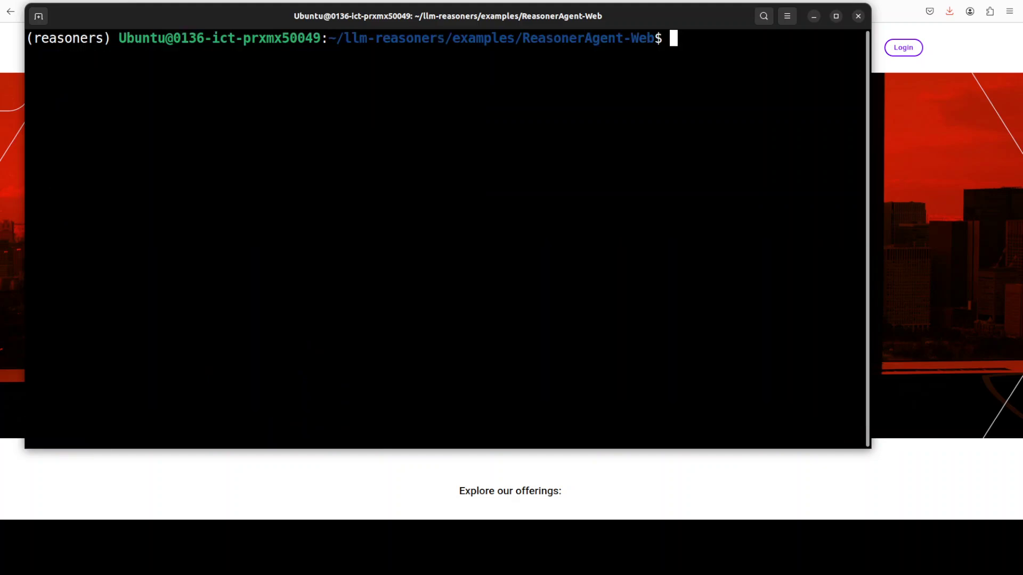
Run main.py as test_job with the query "Plan a backpacking trip from Sydney to Melbourne?" and "$OPENAI_API_KEY" as the --api_key value
right_click(302, 99)
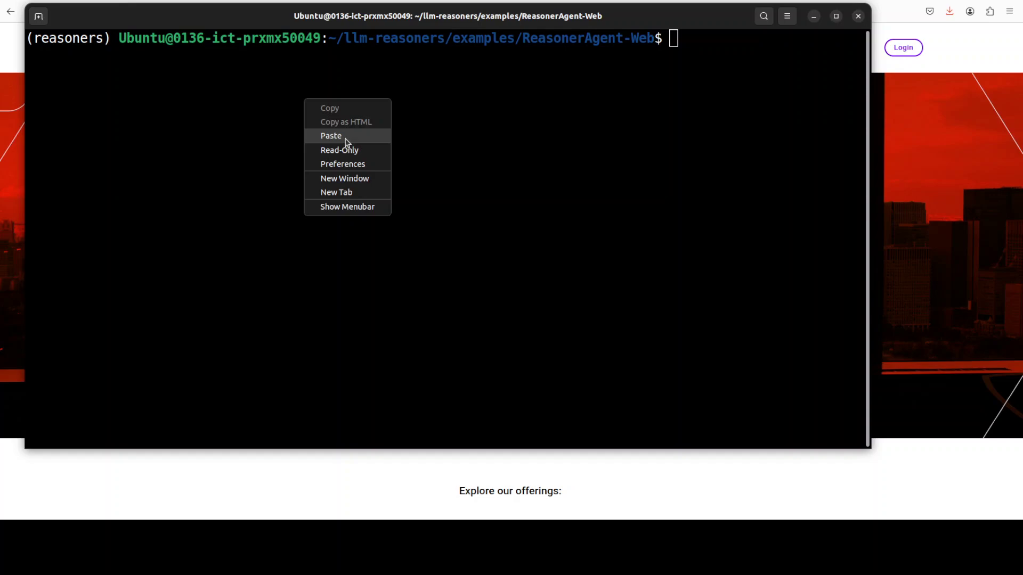
click(345, 136)
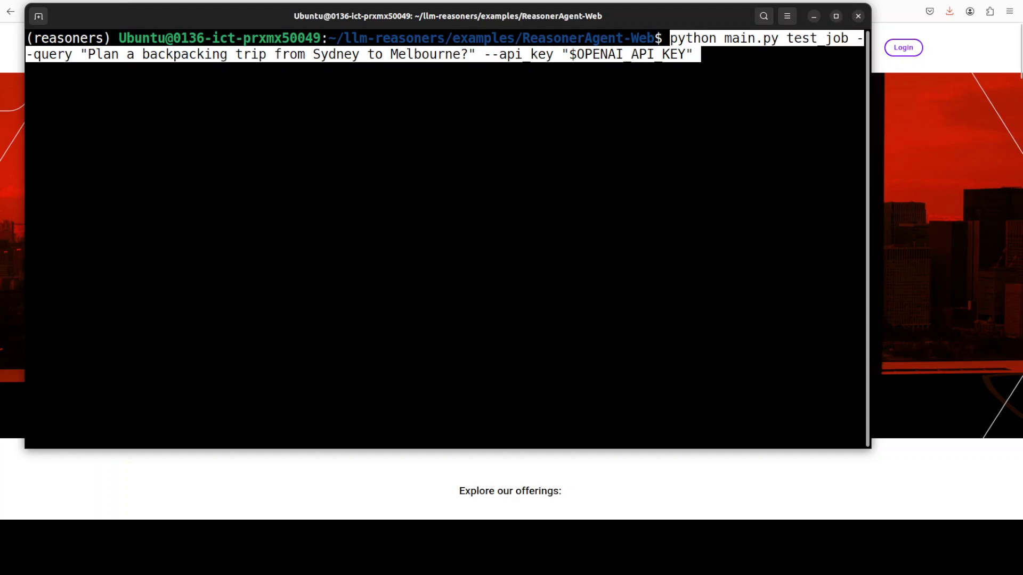
key(Return)
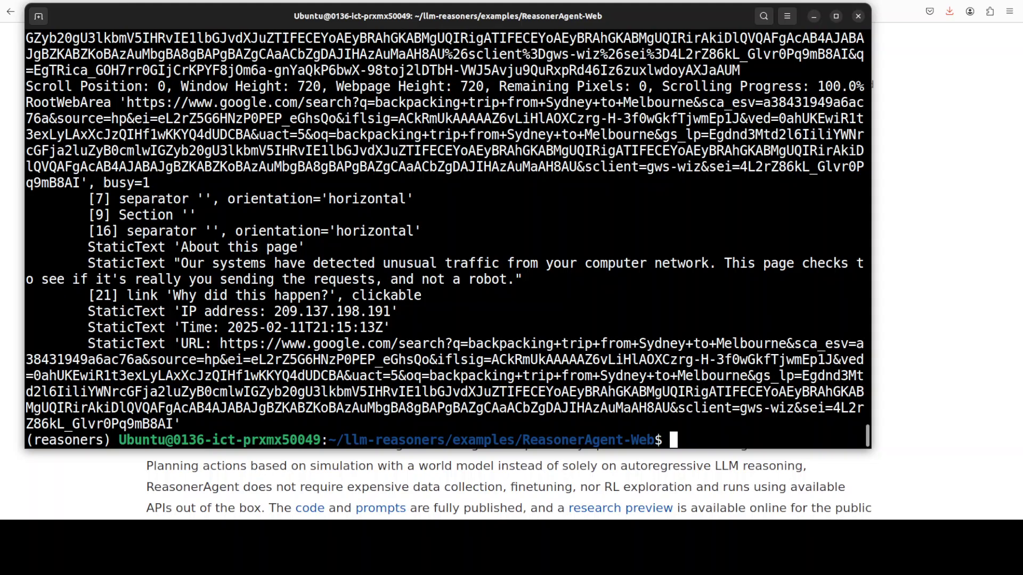
Examine the terminal log of the backpacking-trip run, covering the agent's plans, actions, memory updates and errors
scroll(448, 239, up, 1)
scroll(447, 330, up, 2)
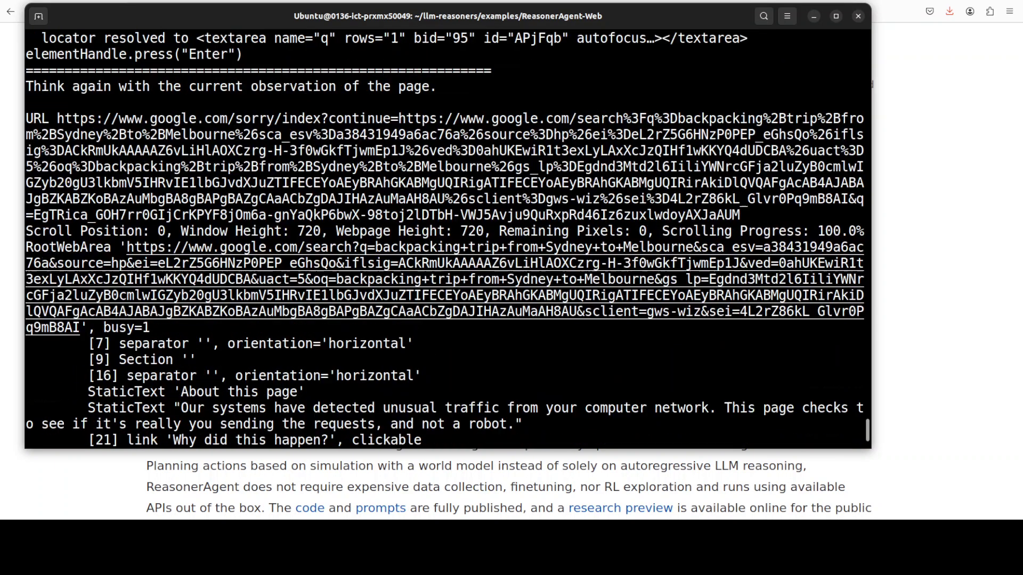
scroll(448, 330, up, 1)
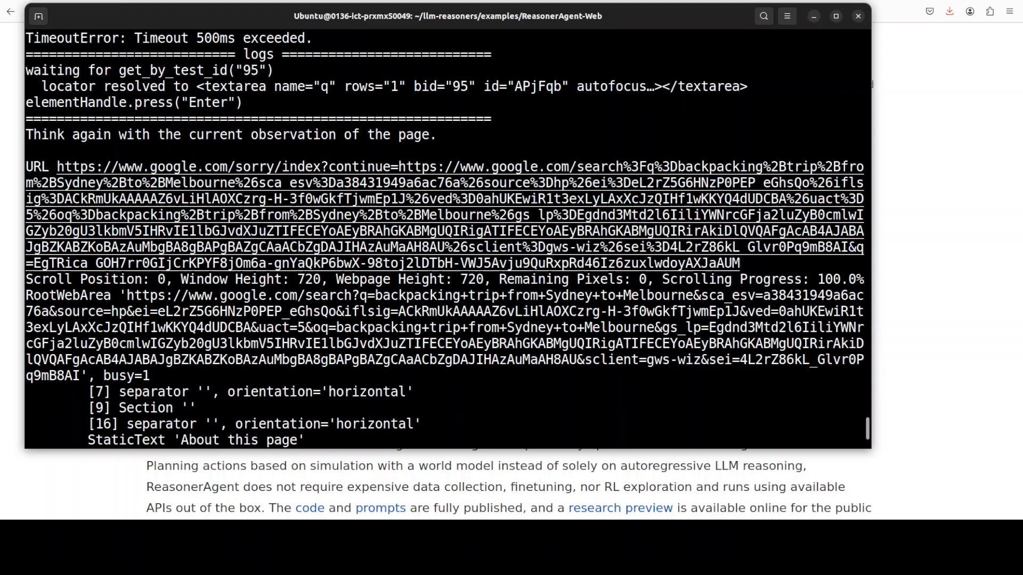
scroll(448, 304, up, 1)
scroll(447, 240, up, 1)
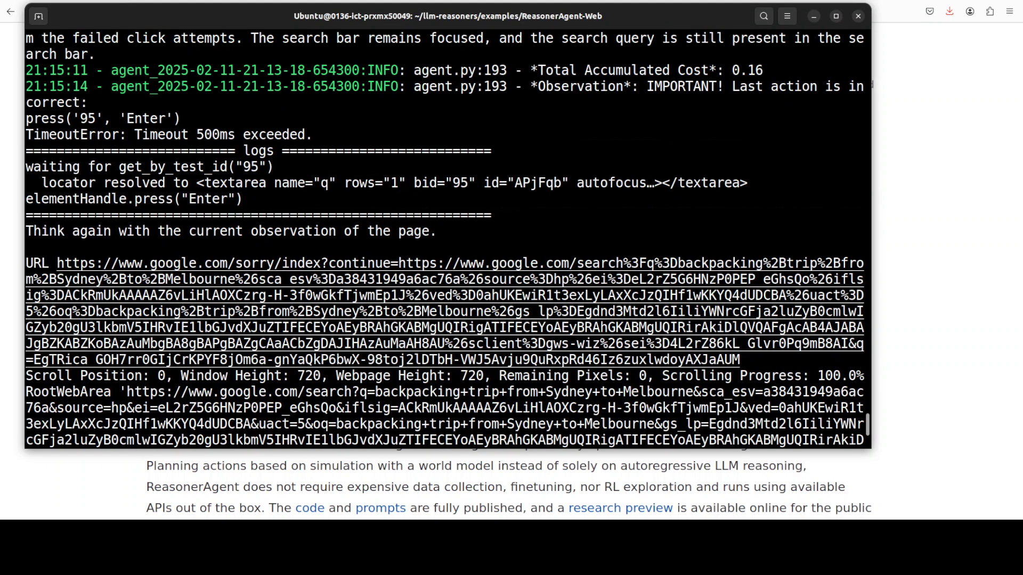
scroll(447, 239, up, 2)
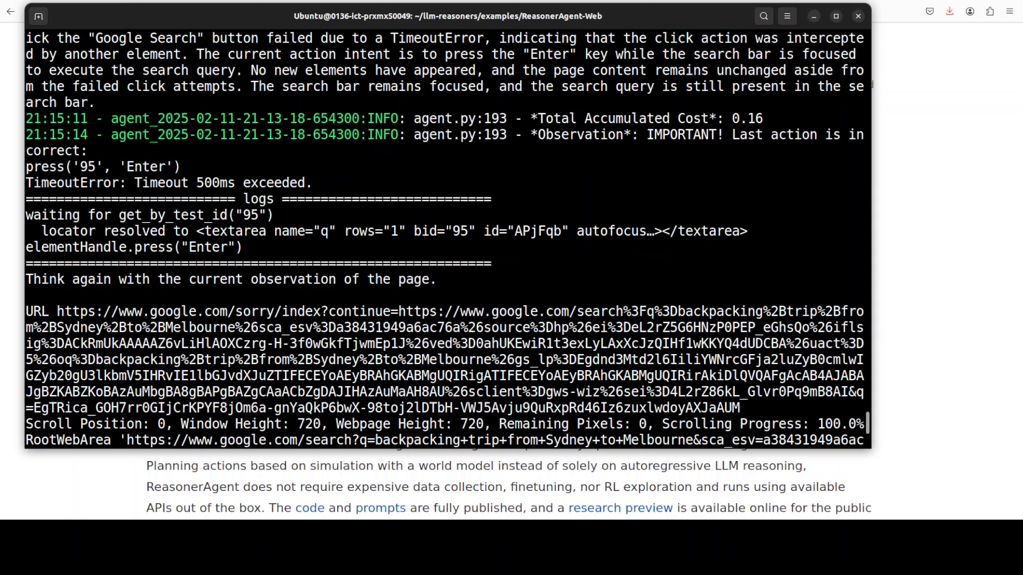
scroll(448, 240, up, 2)
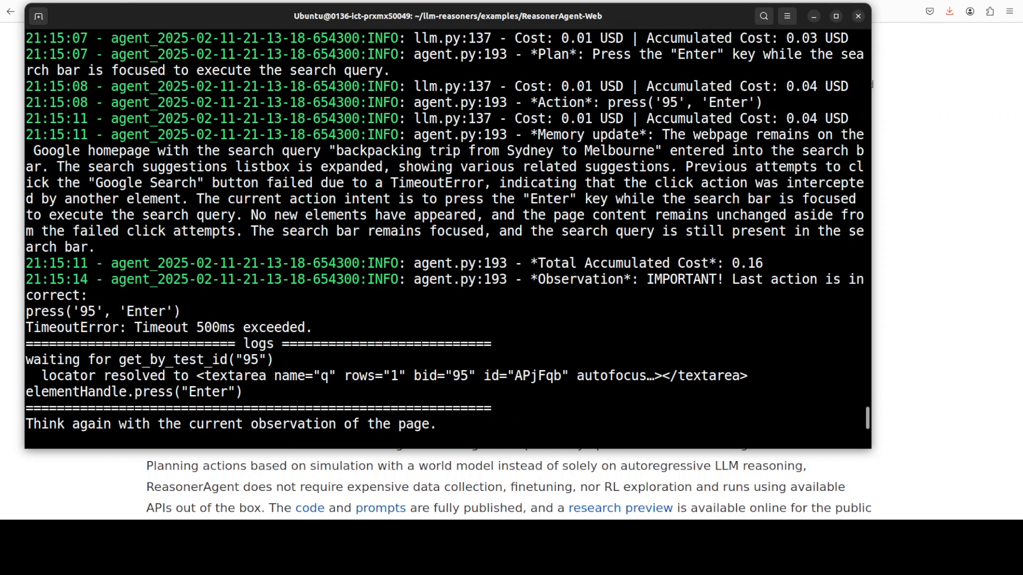
scroll(448, 239, up, 5)
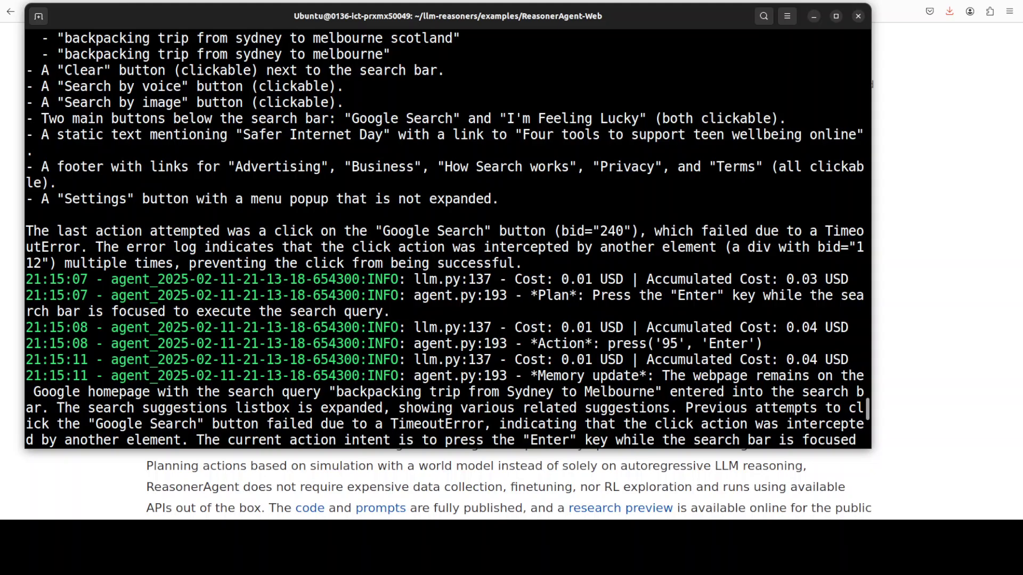
scroll(447, 239, down, 8)
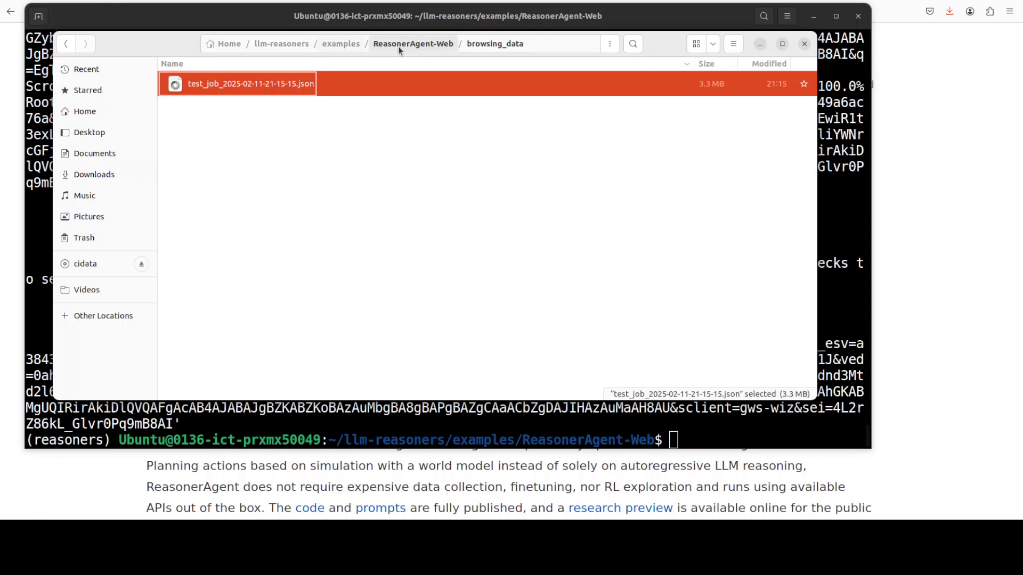
double_click(218, 85)
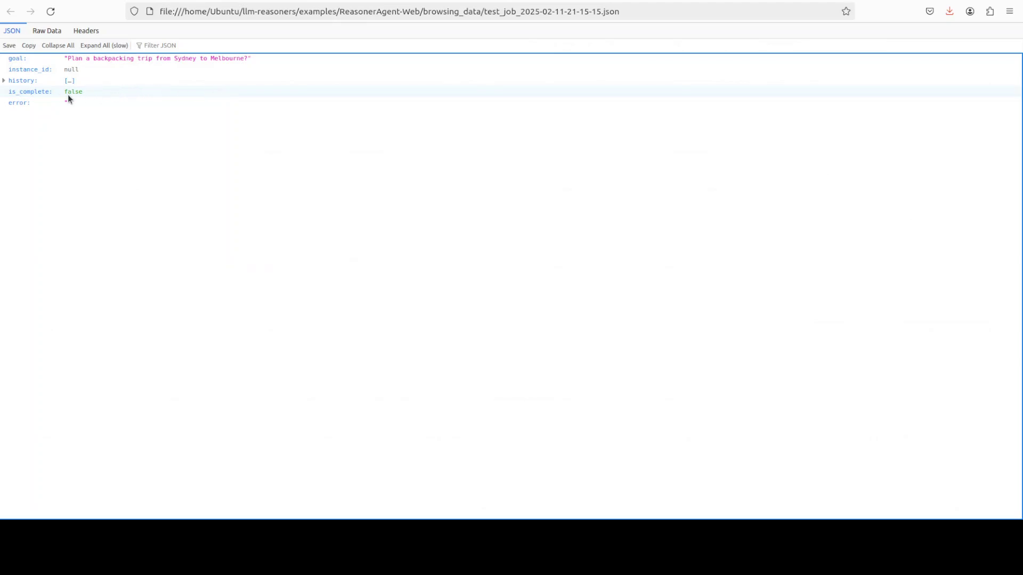
click(4, 81)
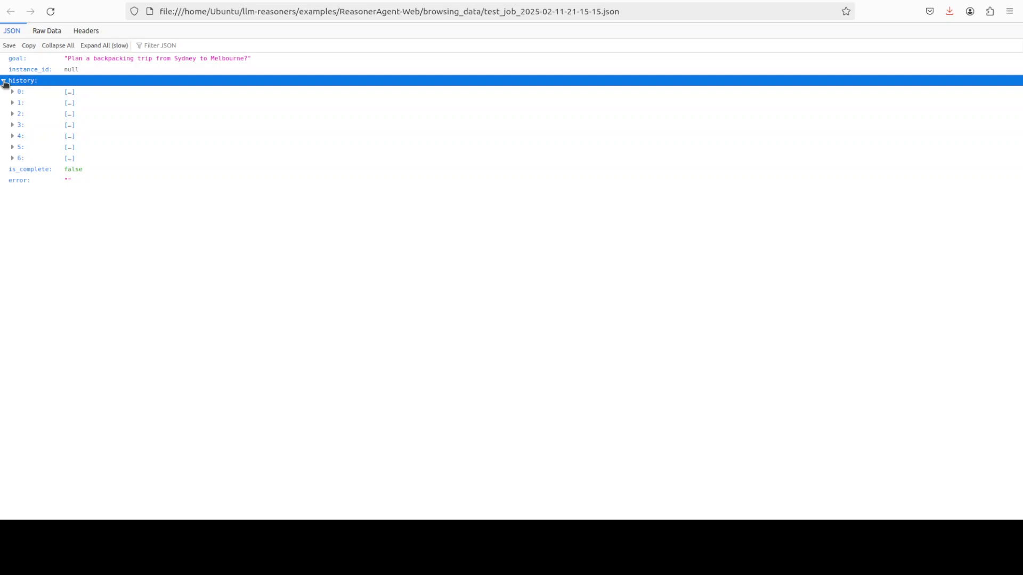
click(11, 93)
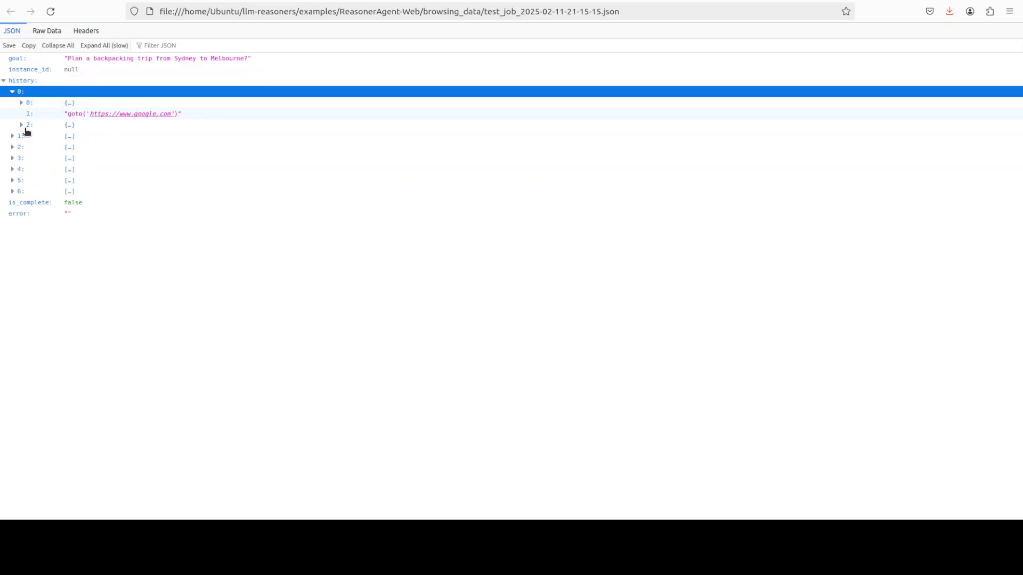
click(12, 136)
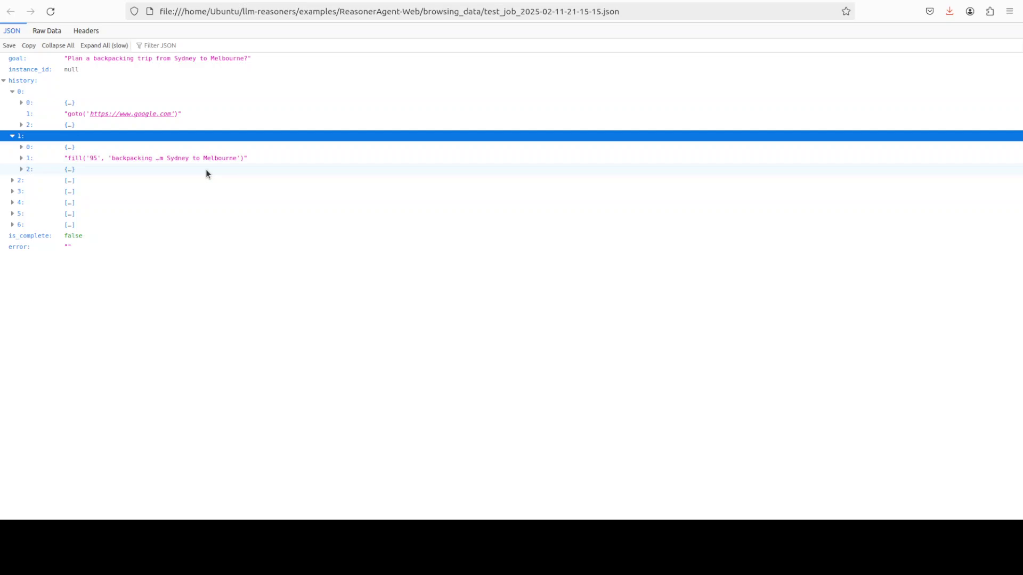
click(13, 181)
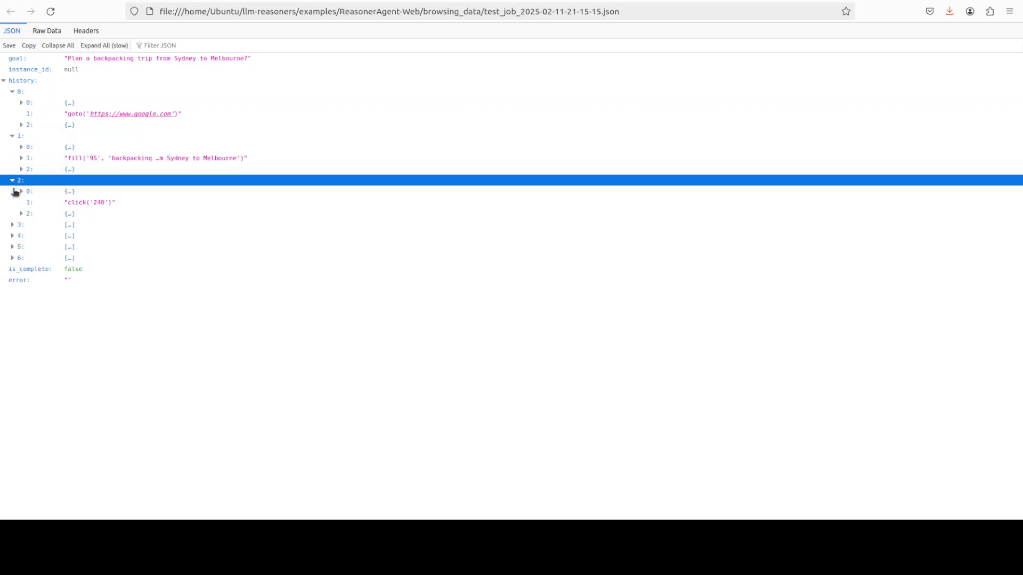
click(13, 227)
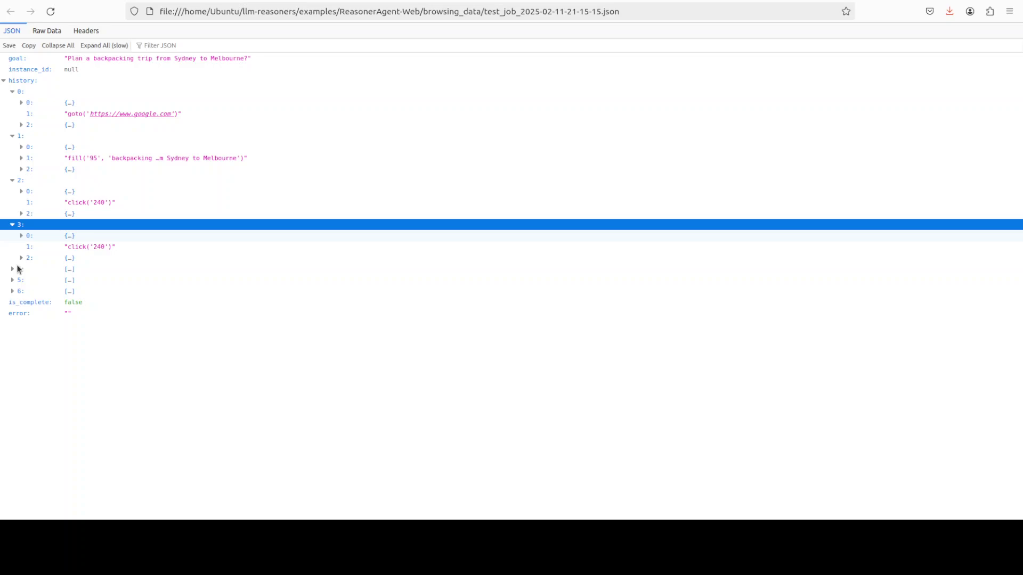
right_click(15, 273)
key(Escape)
click(639, 12)
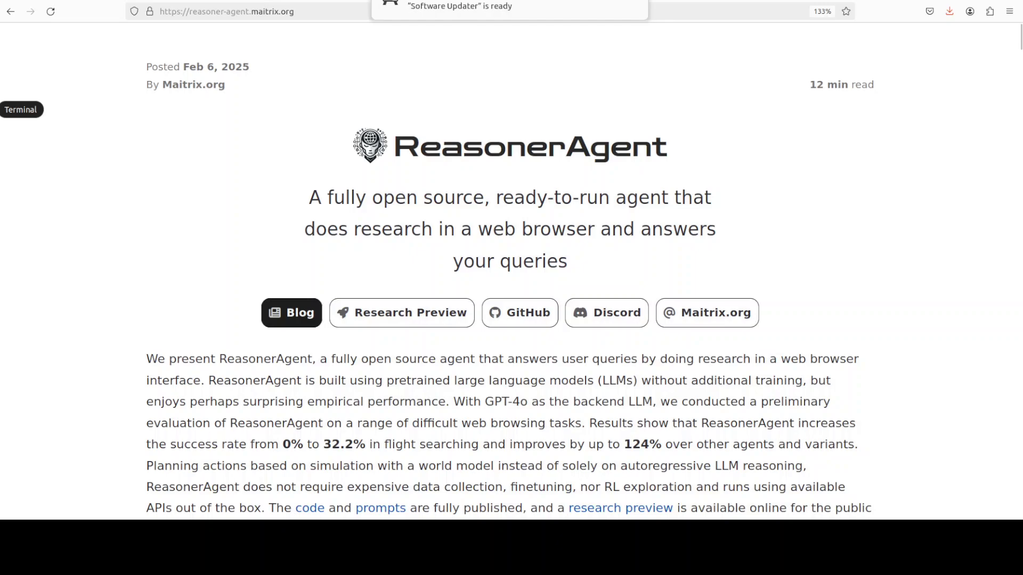
In a cleared terminal, run main.py test_job with the query "Who is current prime minister of Australia?" and "$OPENAI_API_KEY" as the --api_key value
click(16, 109)
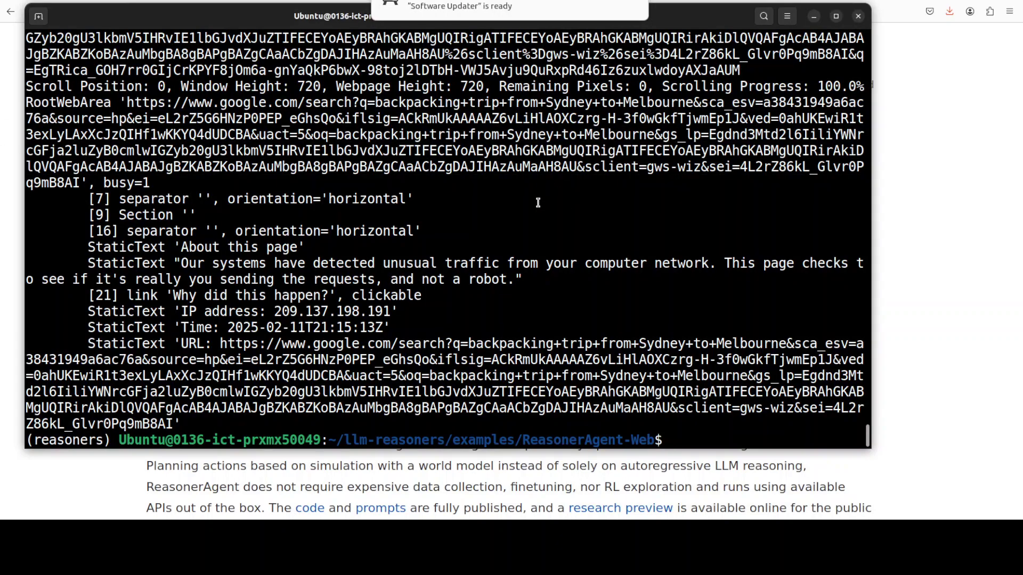
text(clear)
key(Return)
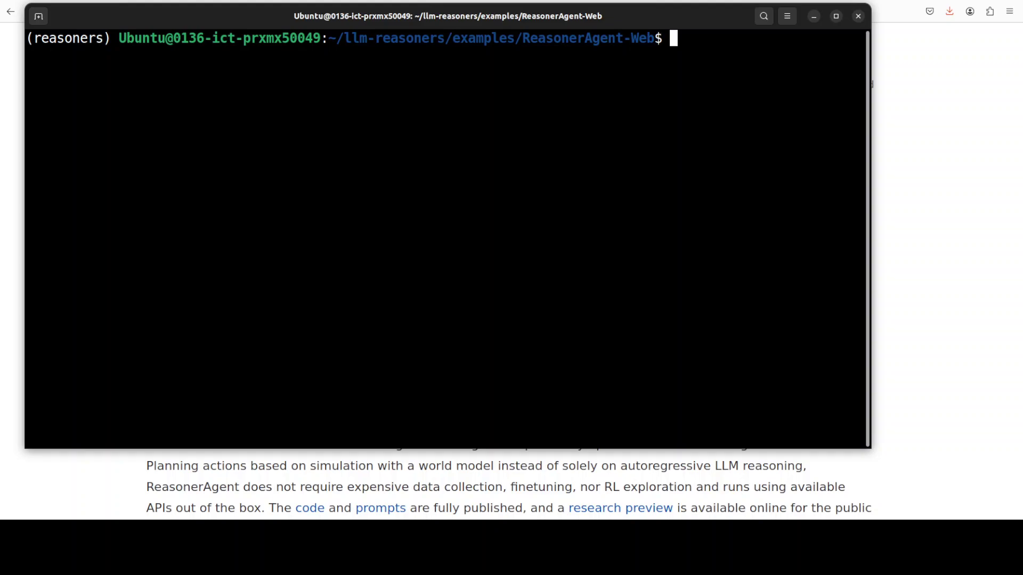
right_click(280, 84)
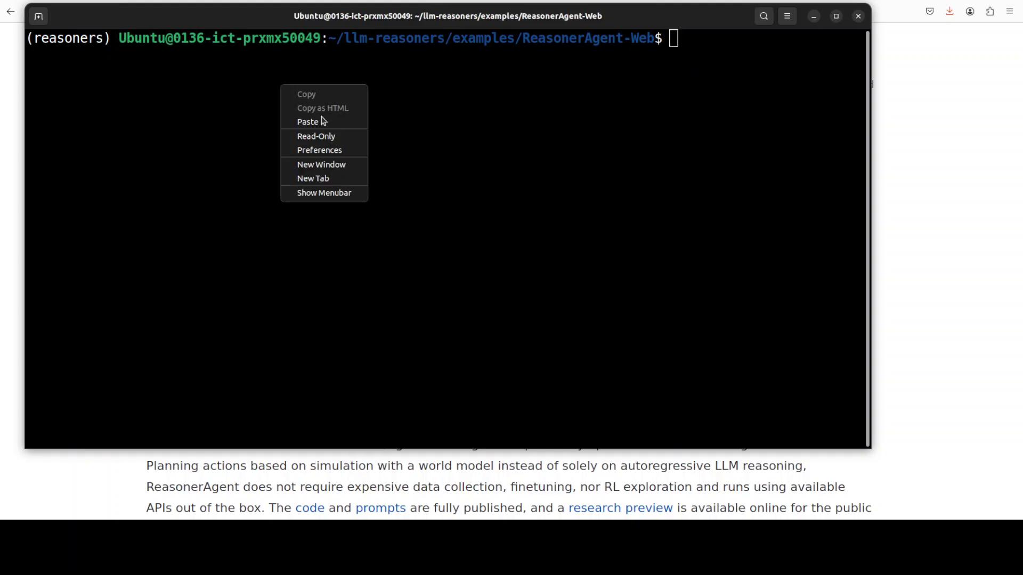
key(Return)
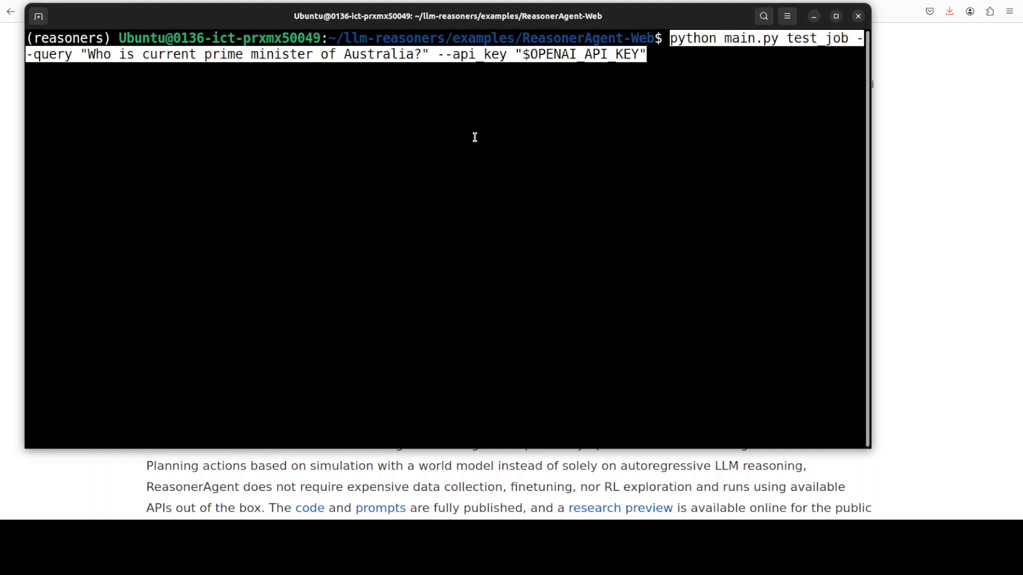
key(Return)
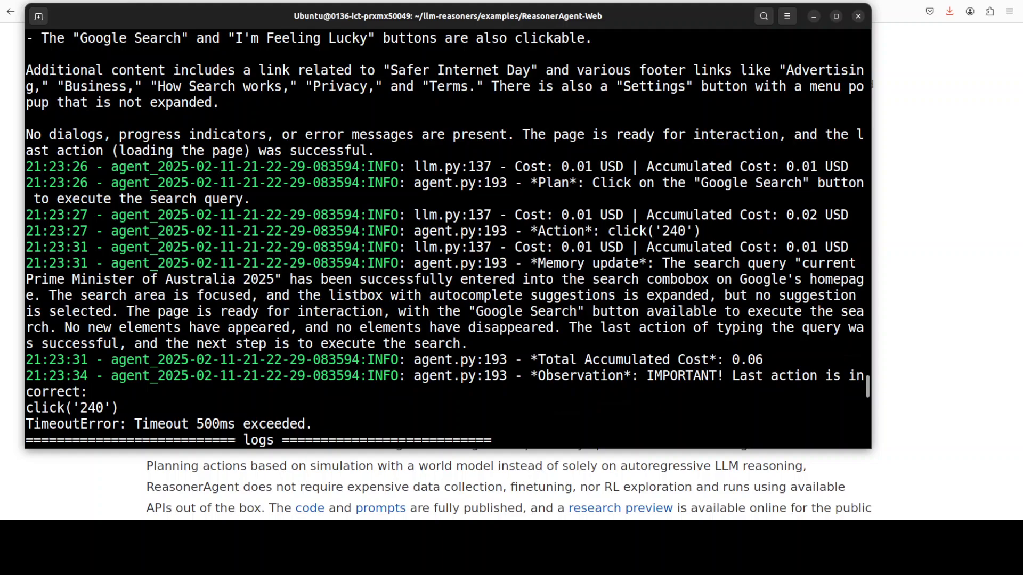
drag(104, 279, 505, 330)
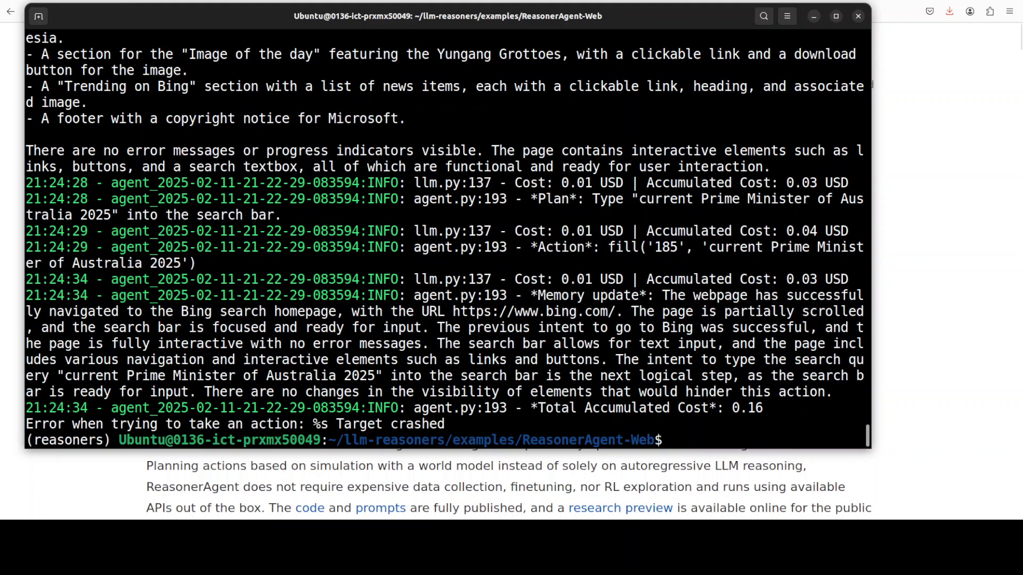
key(alt+Tab)
double_click(262, 136)
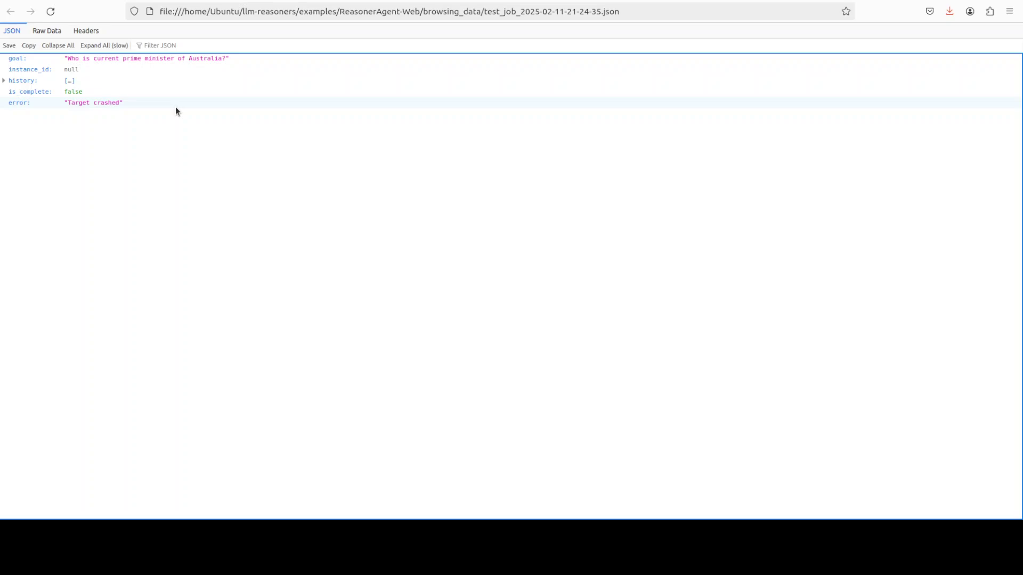
Leave the result file and switch to the YouTube channel page with the "open webuui" search
click(440, 1)
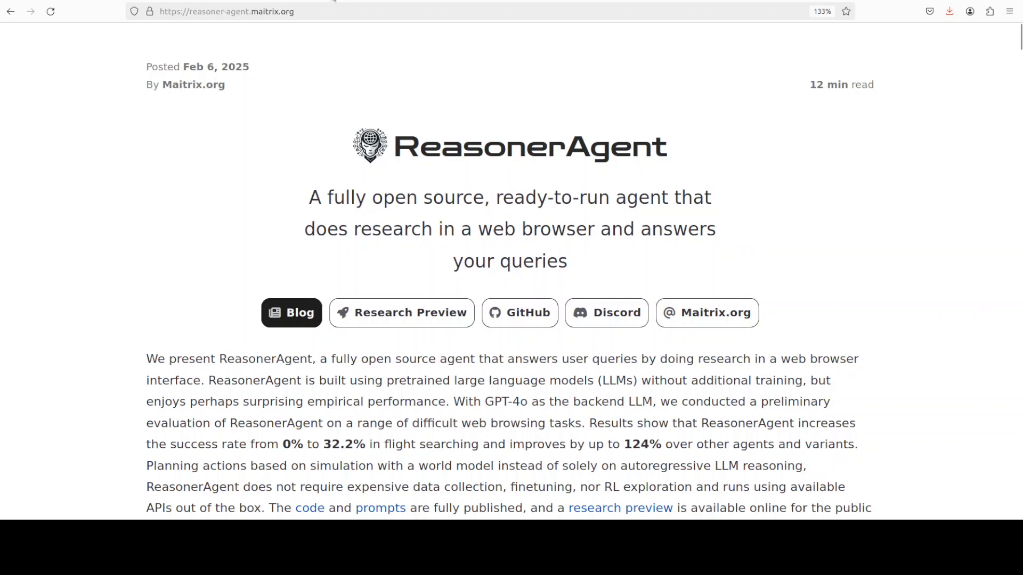
key(ctrl+Tab)
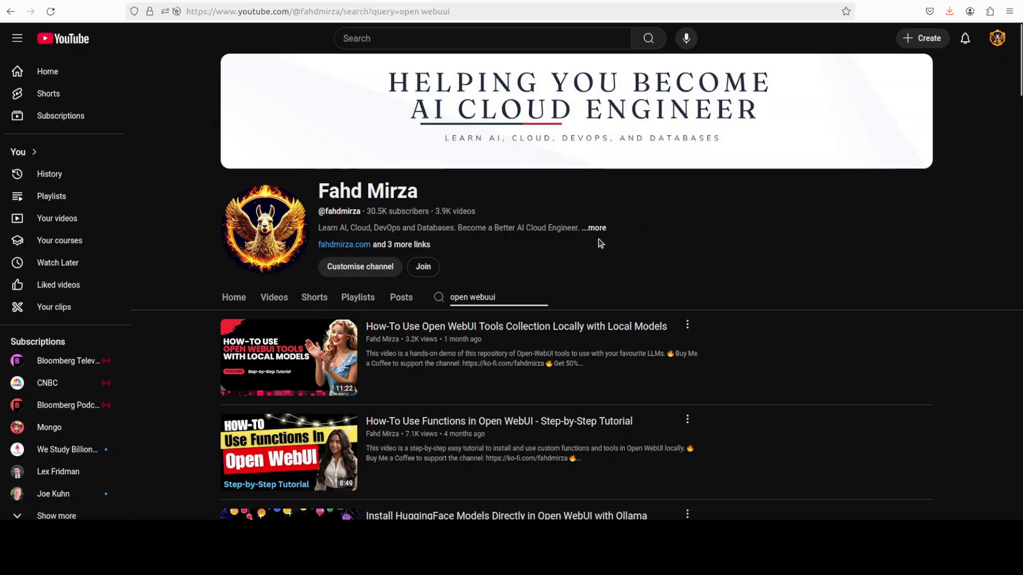